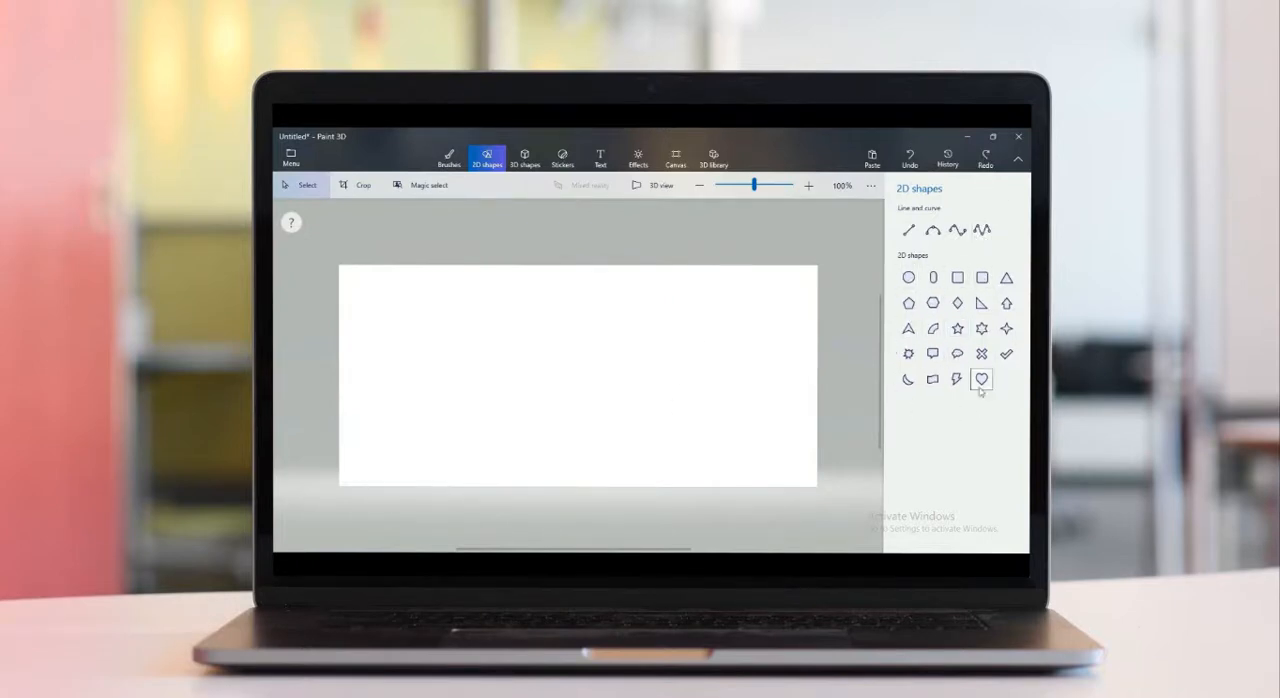
# Draw a square in the canvas's left half with a blue fill and a green outline 12 px thick
pyautogui.moveTo(393, 303); pyautogui.dragTo(563, 450)
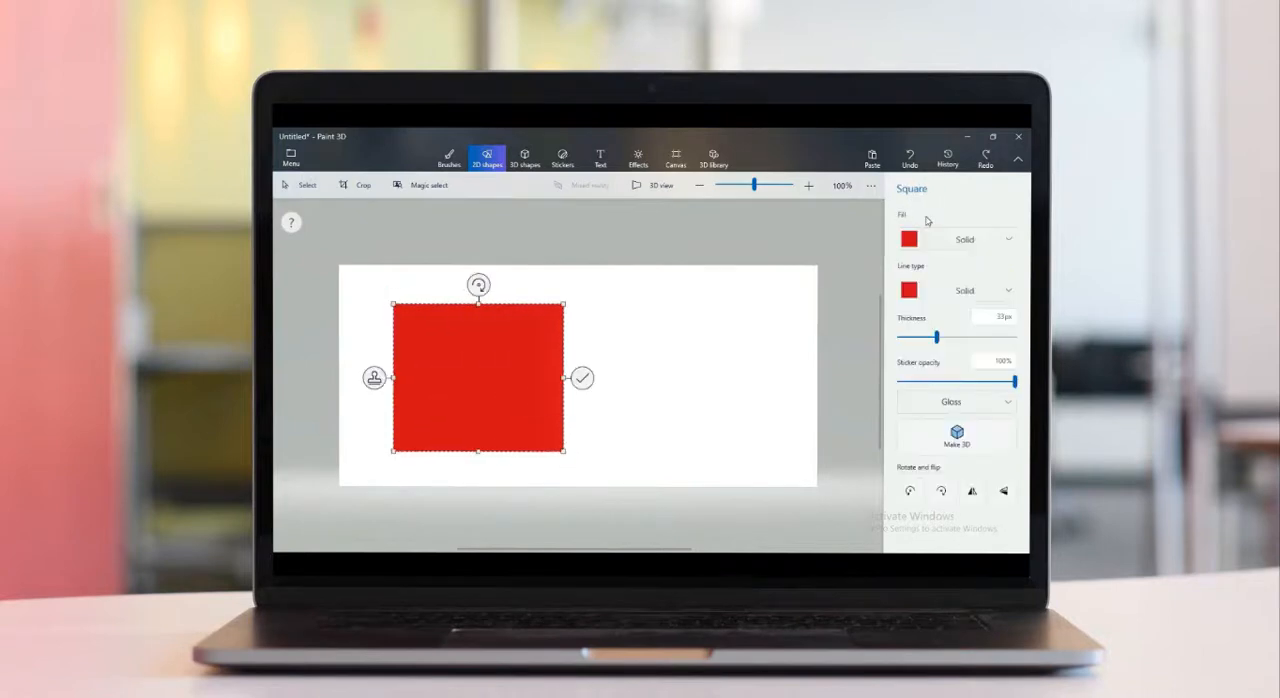
pyautogui.click(908, 239)
pyautogui.click(905, 330)
pyautogui.click(908, 289)
pyautogui.click(919, 372)
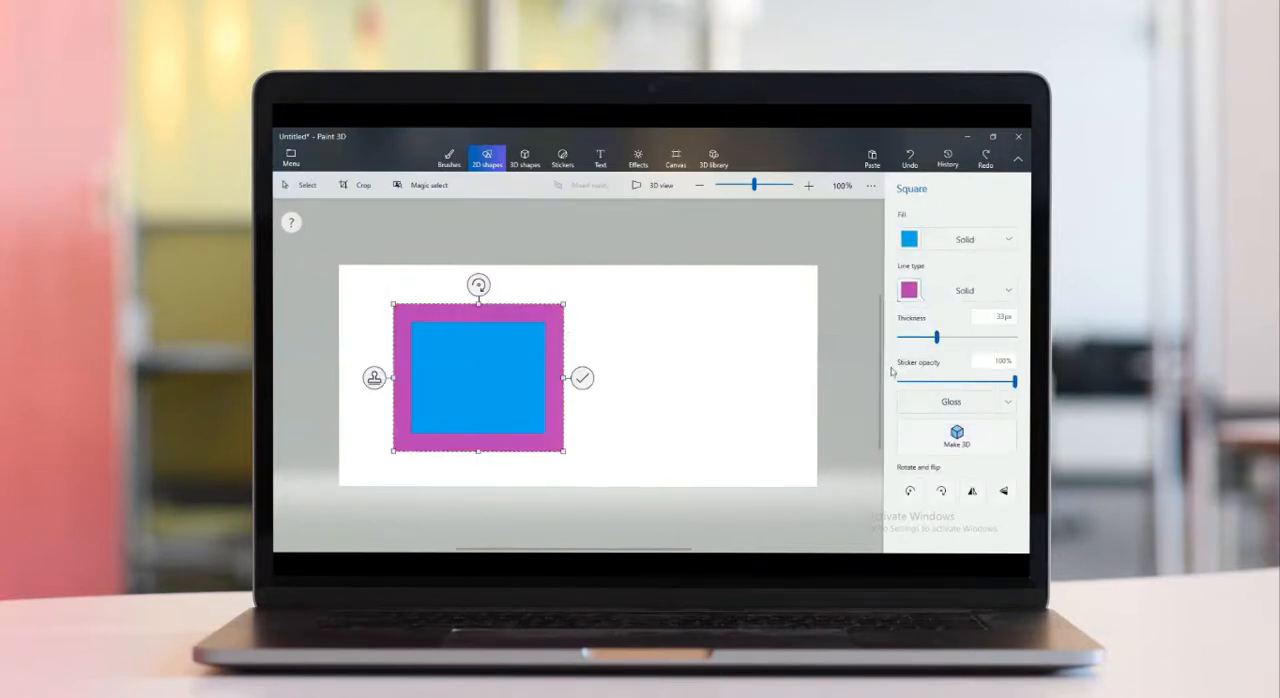
pyautogui.click(908, 290)
pyautogui.click(860, 397)
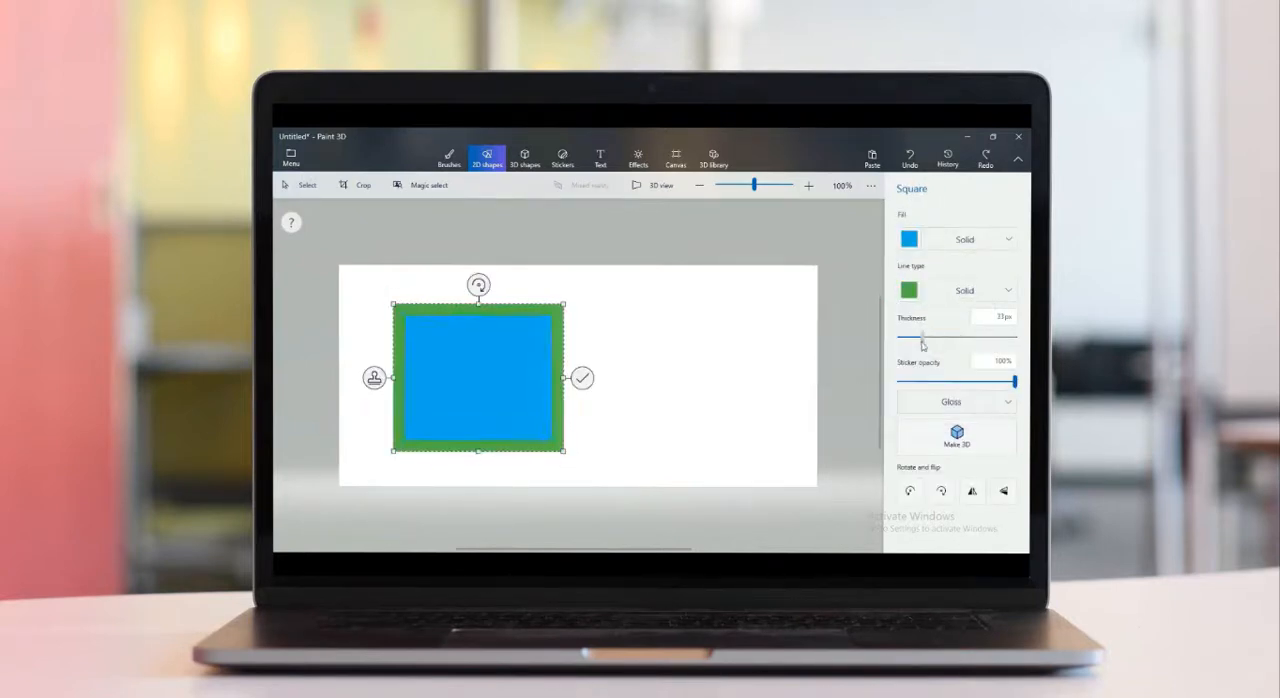
pyautogui.click(864, 350)
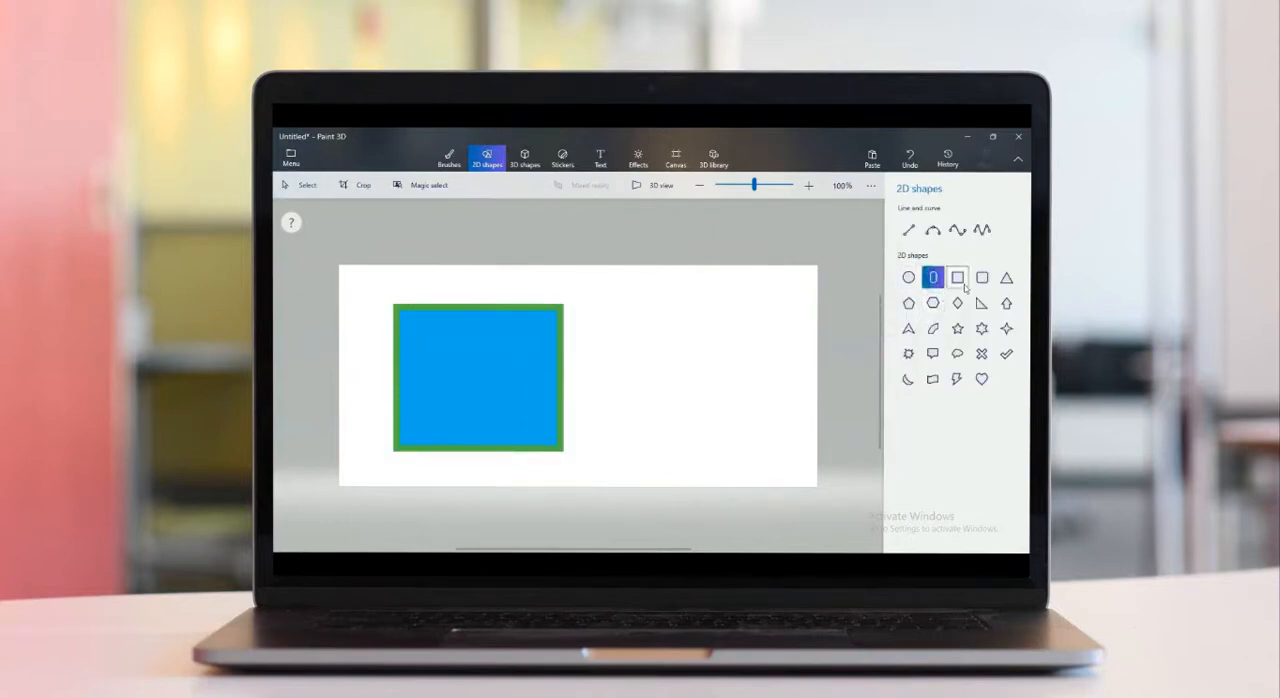
# Draw a five-pointed star beside the blue square, undo it, redraw it larger and move it closer to the square
pyautogui.moveTo(735, 414); pyautogui.dragTo(792, 472)
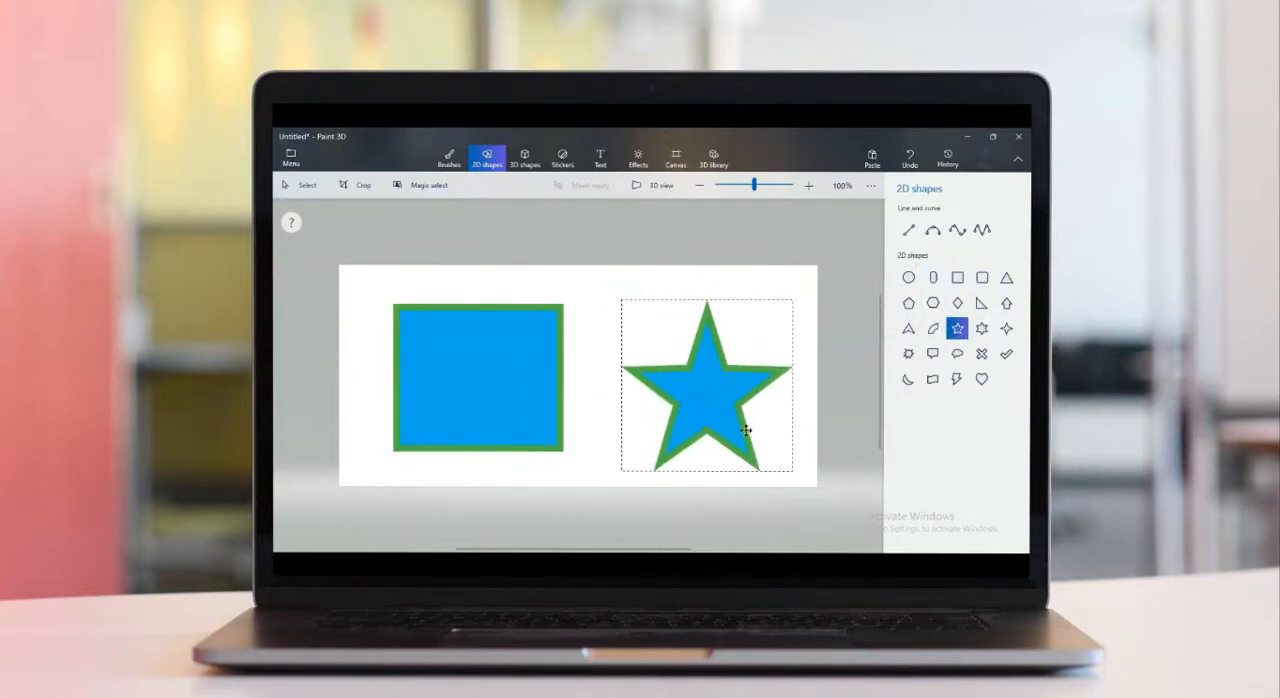
pyautogui.hotkey('ctrl', 'z')
pyautogui.moveTo(677, 380); pyautogui.dragTo(807, 476)
pyautogui.moveTo(752, 426); pyautogui.dragTo(719, 417)
# Give the star a red fill and a yellow outline, and commit it to the canvas
pyautogui.click(909, 240)
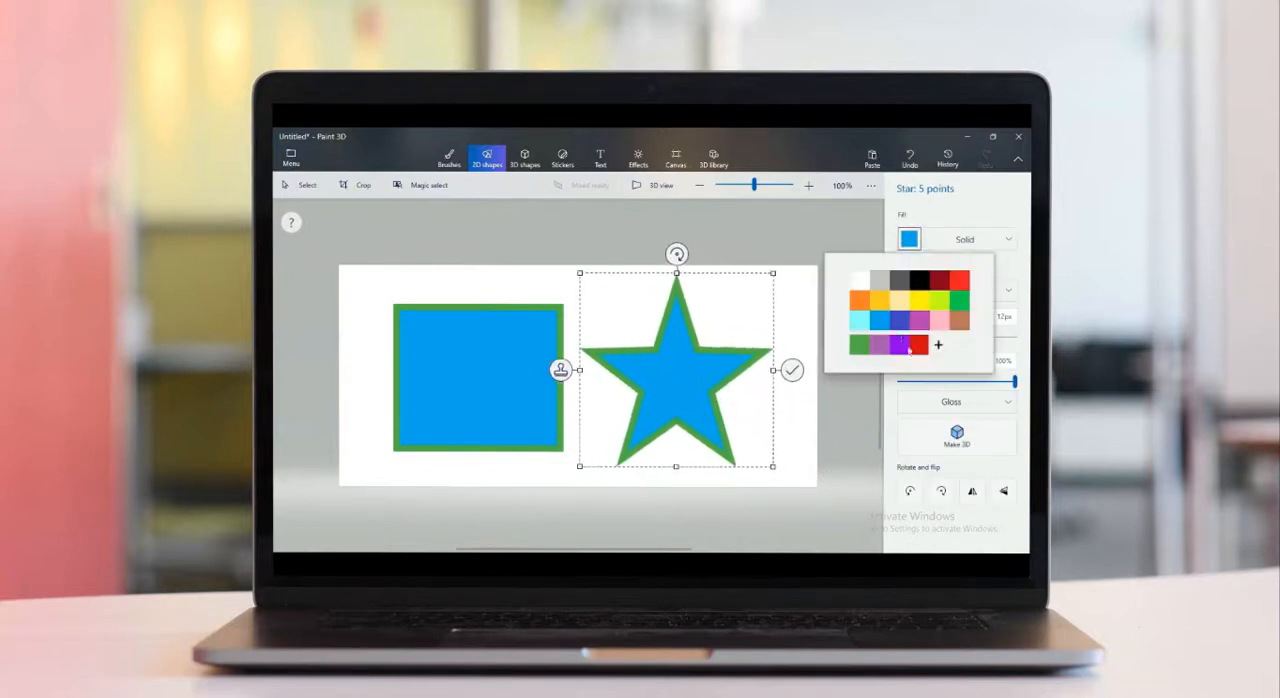
pyautogui.click(959, 281)
pyautogui.click(910, 291)
pyautogui.click(921, 351)
pyautogui.click(790, 369)
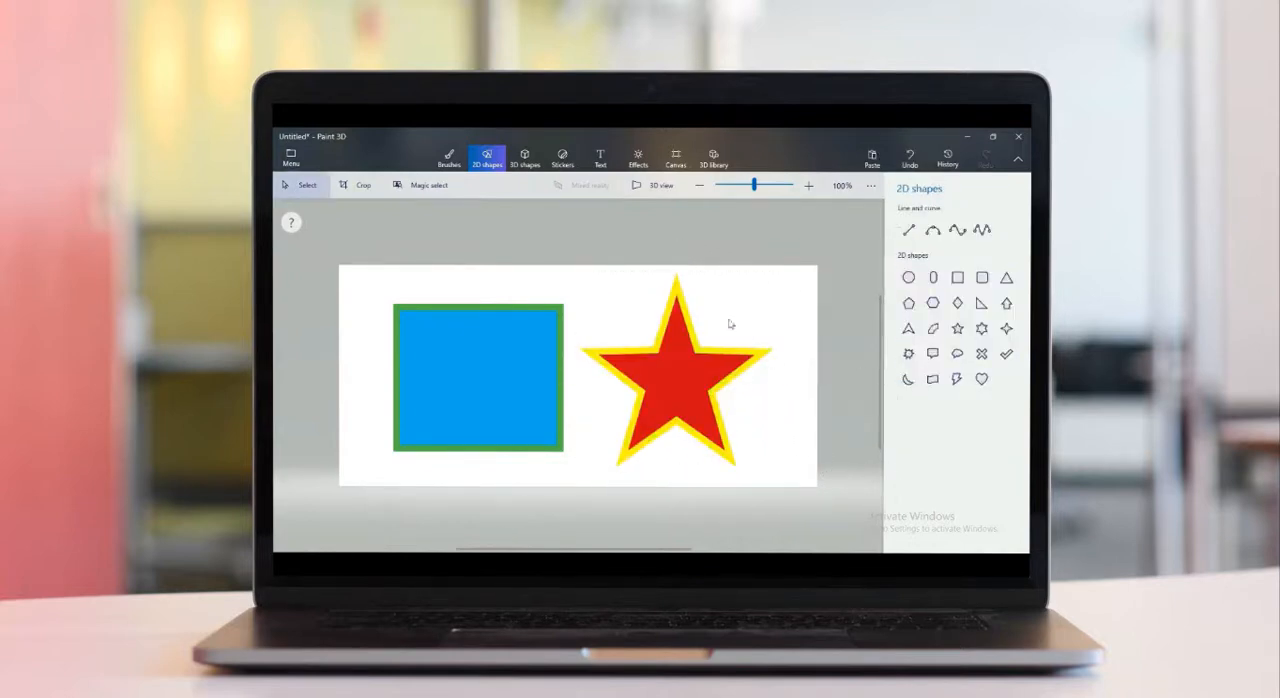
pyautogui.moveTo(509, 449); pyautogui.dragTo(509, 450)
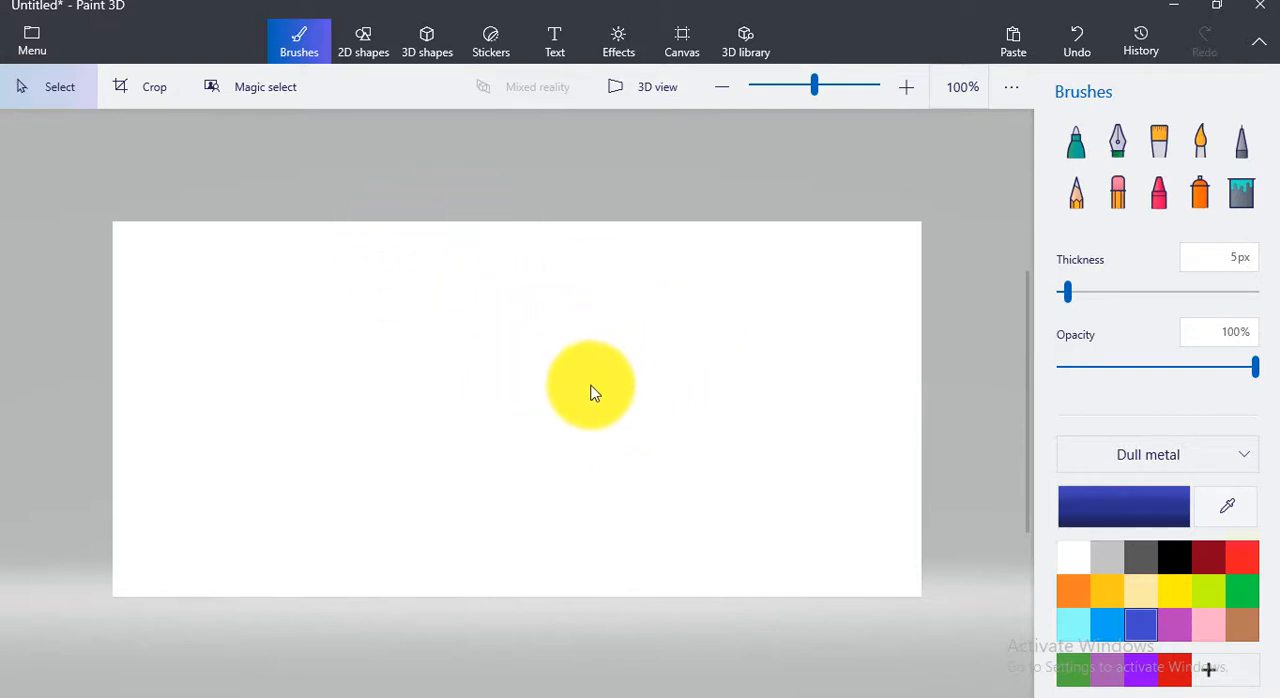
# Open the 3D shapes and look over the available 3D doodle tools, 3D objects and 3D models
pyautogui.click(427, 45)
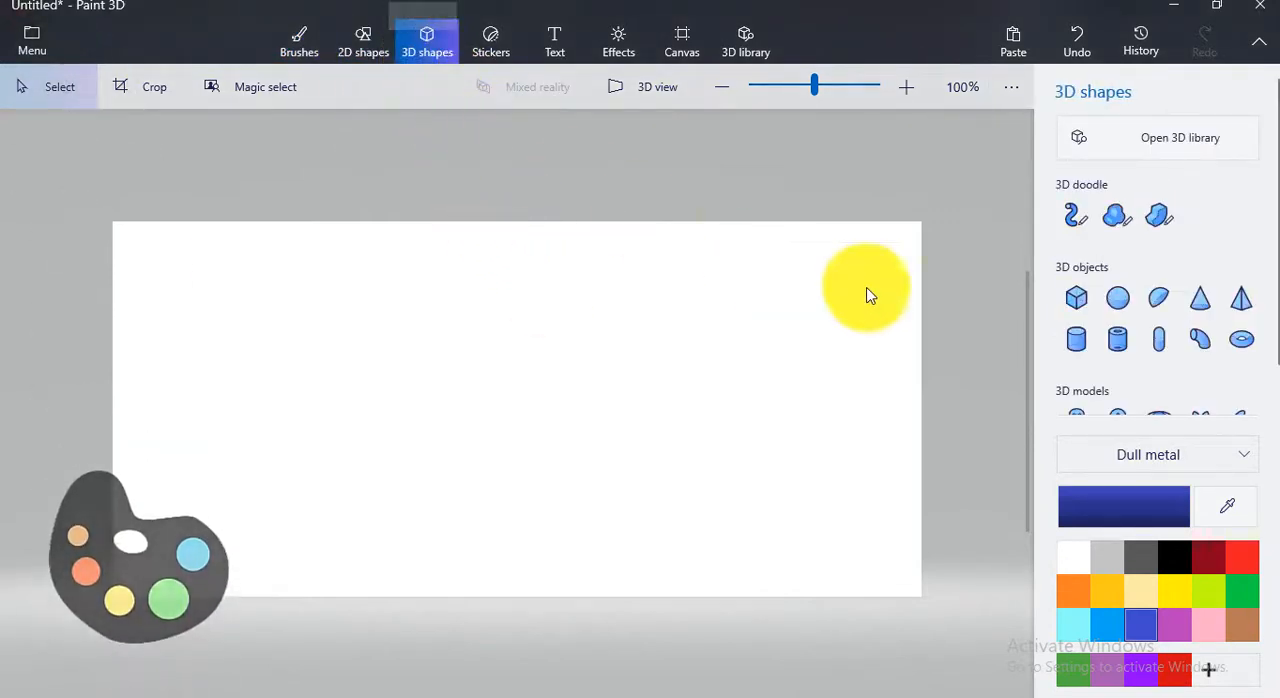
pyautogui.click(1076, 296)
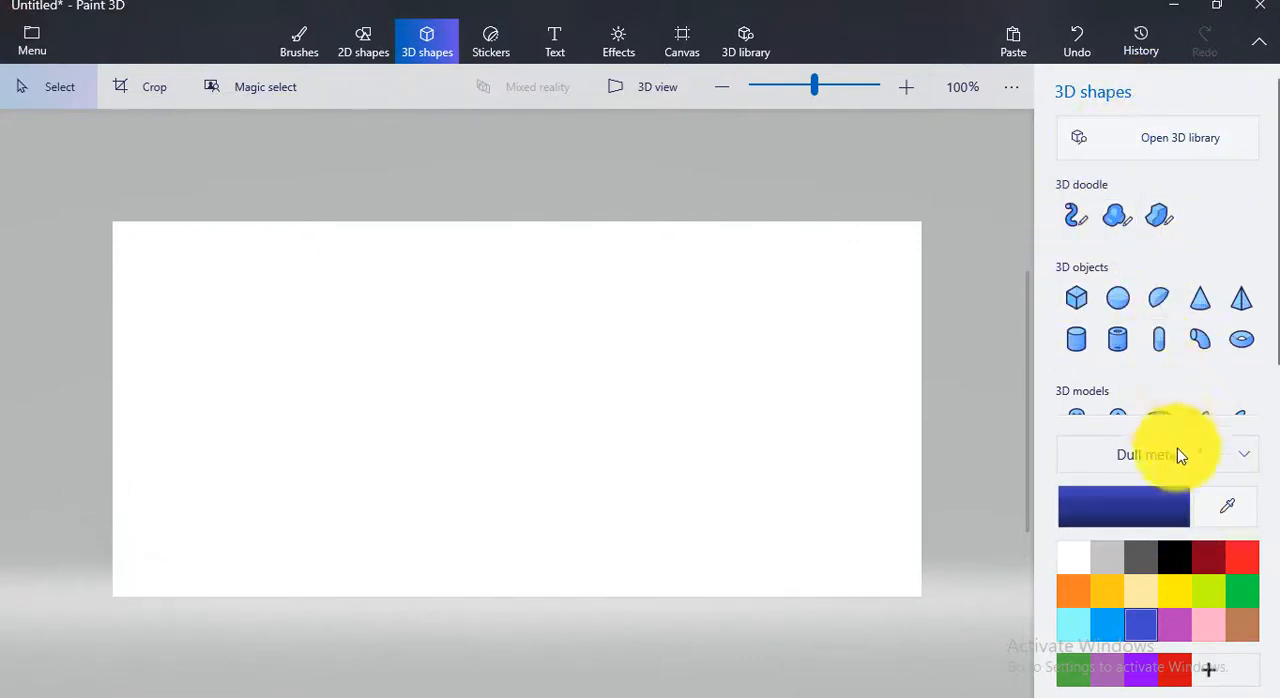
pyautogui.scroll(-1, 1106, 214)
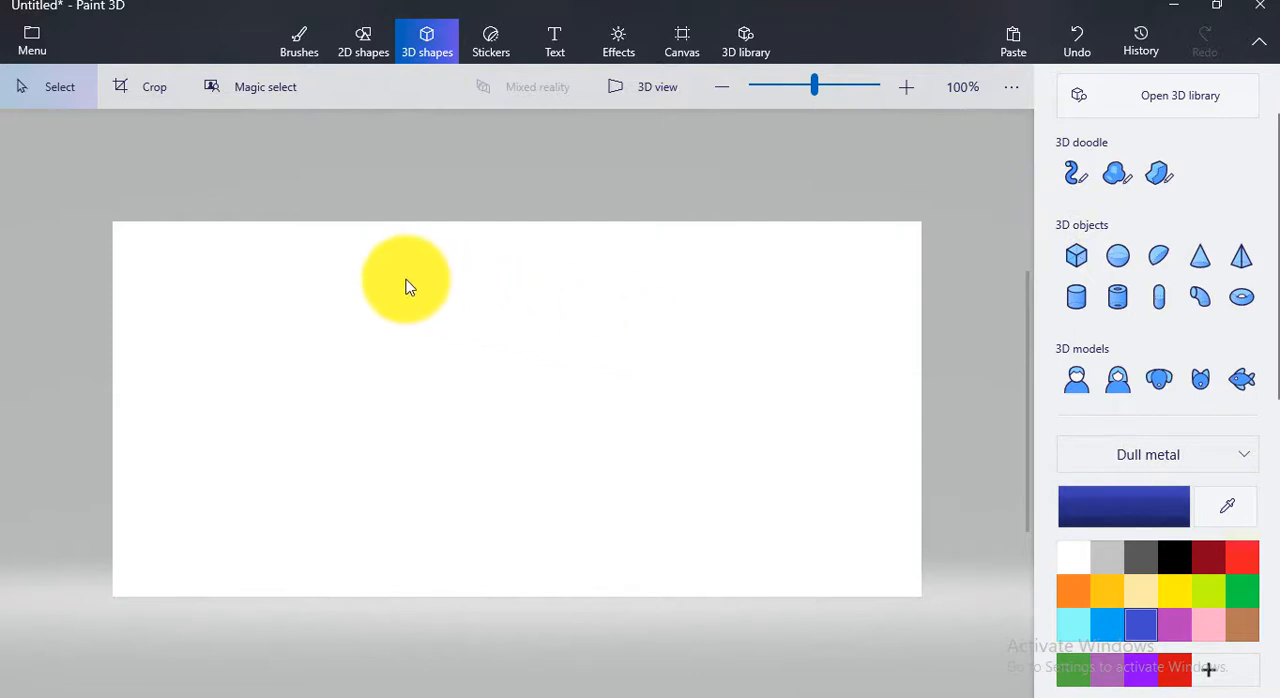
pyautogui.scroll(2, 432, 289)
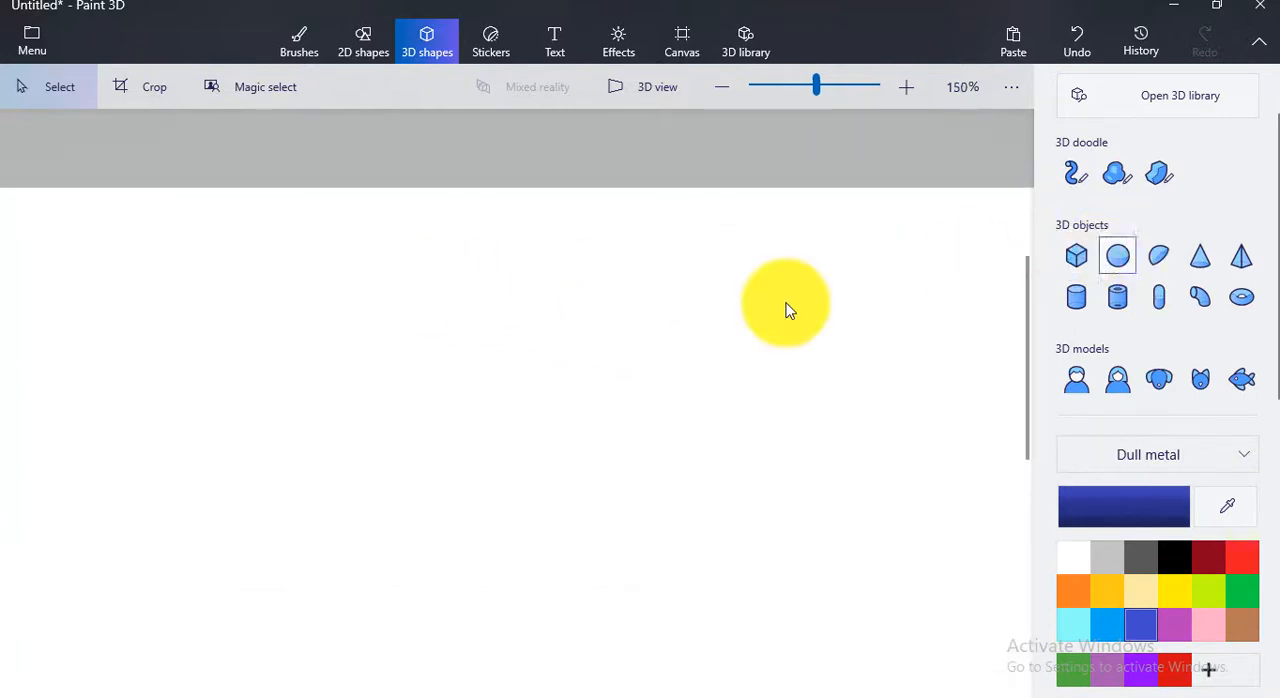
pyautogui.scroll(-2, 728, 319)
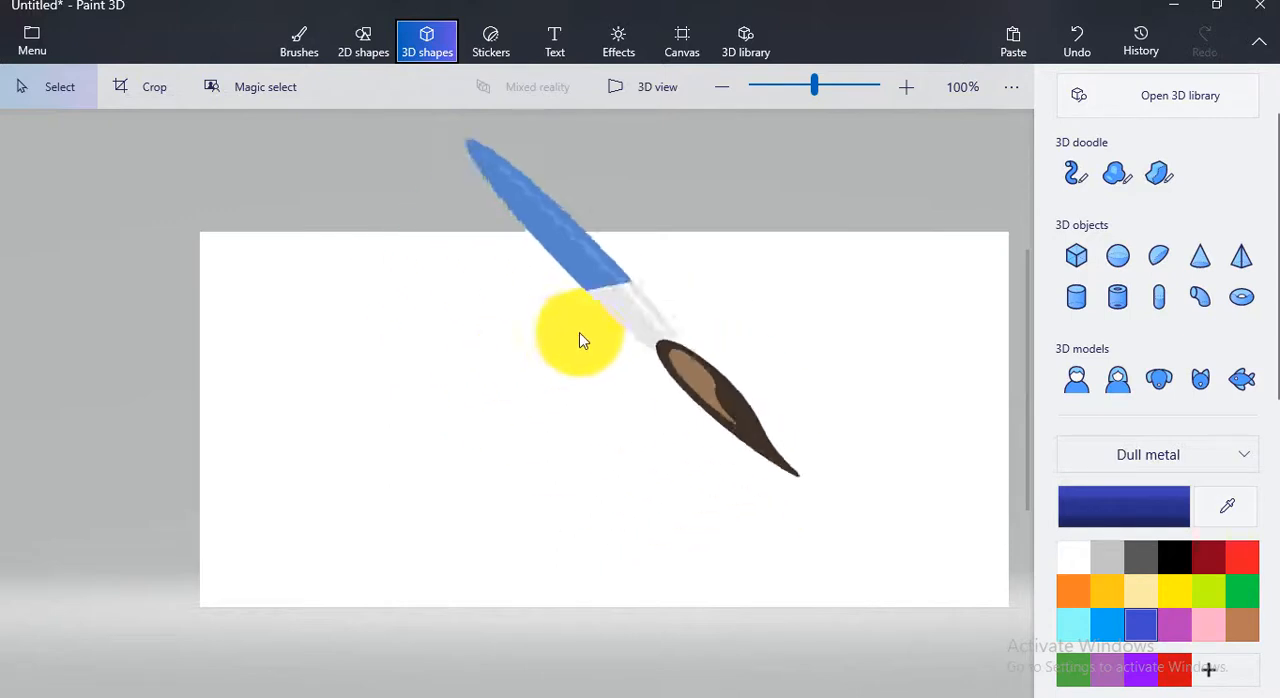
pyautogui.scroll(1, 1140, 292)
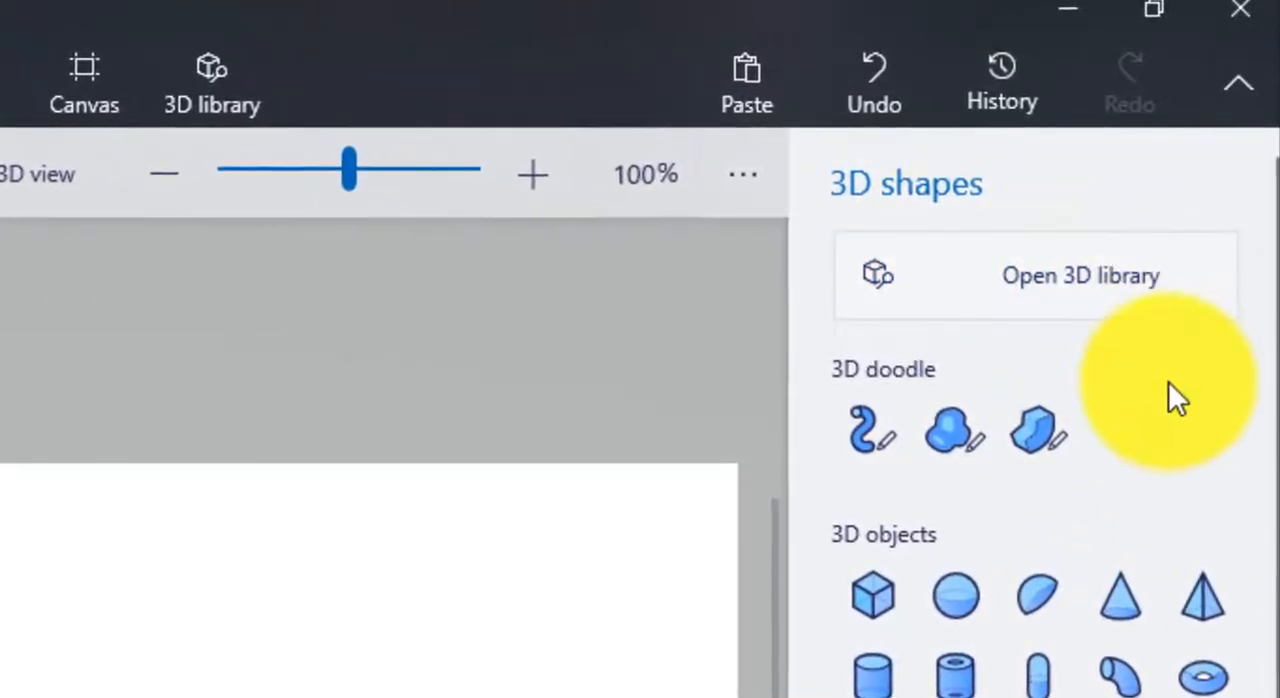
pyautogui.scroll(-2, 1168, 392)
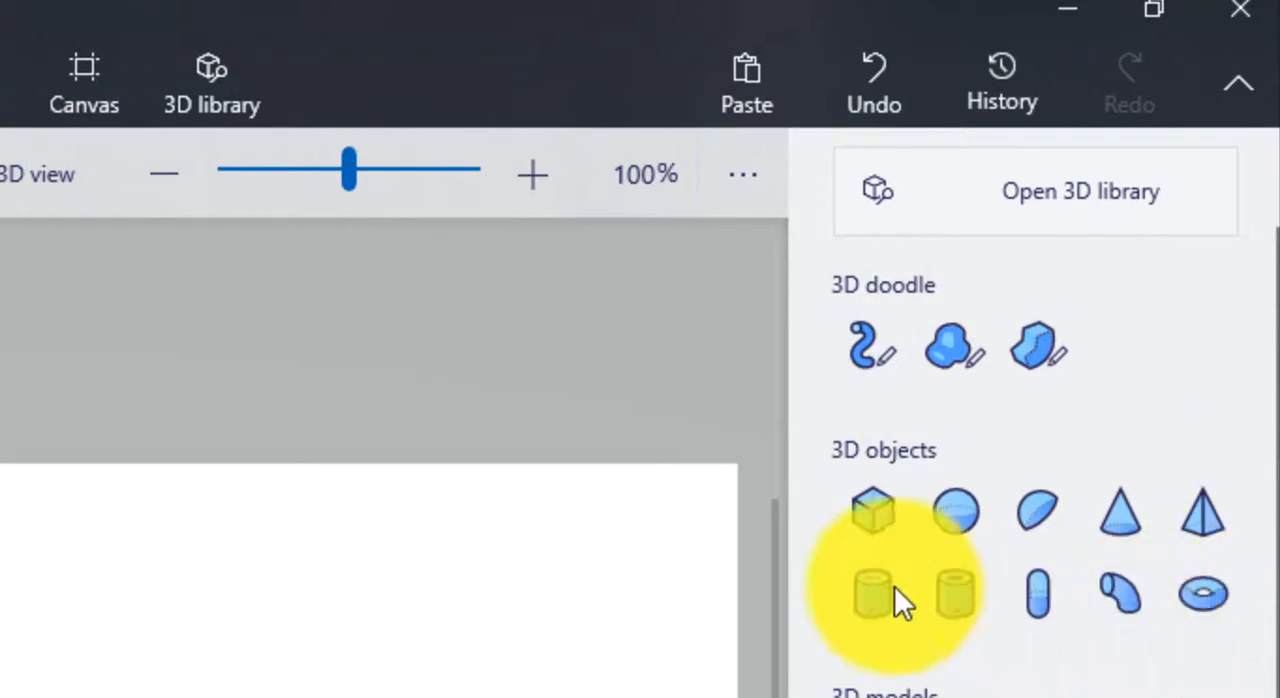
pyautogui.scroll(2, 1072, 680)
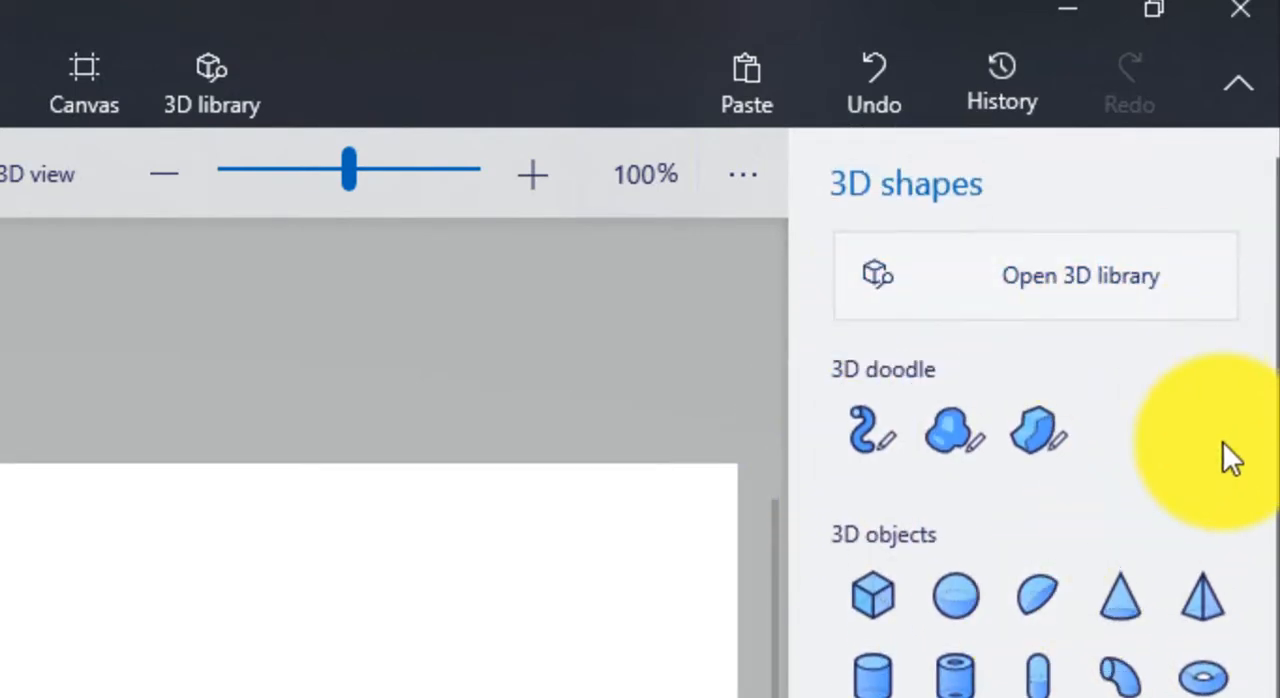
pyautogui.scroll(-2, 1117, 410)
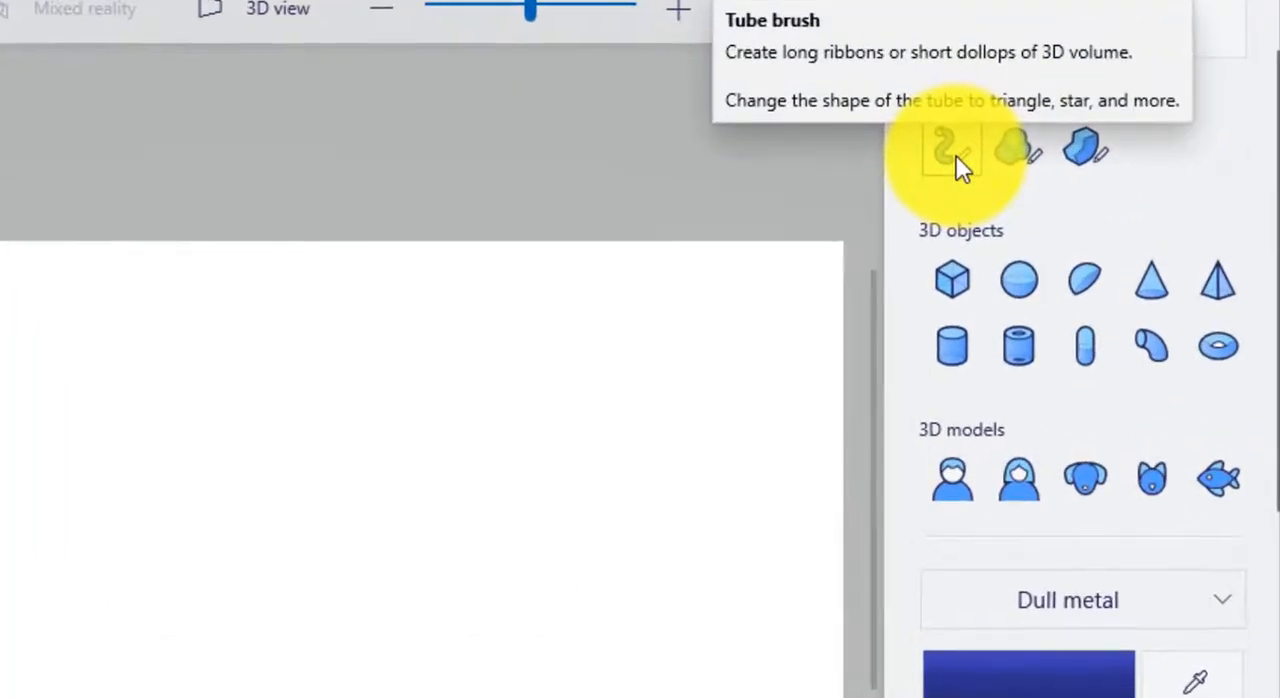
# Draw a wavy blue tube across the canvas with the 60 px round Tube brush, rising toward the upper right corner
pyautogui.click(952, 150)
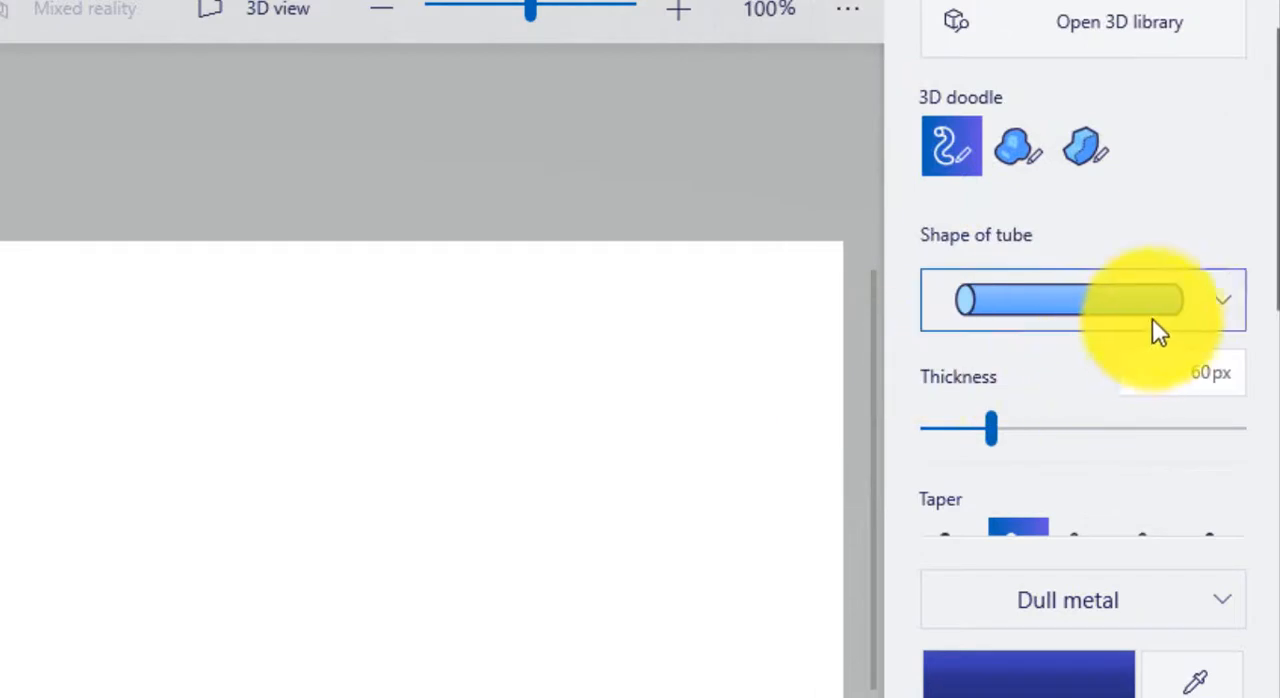
pyautogui.click(1210, 313)
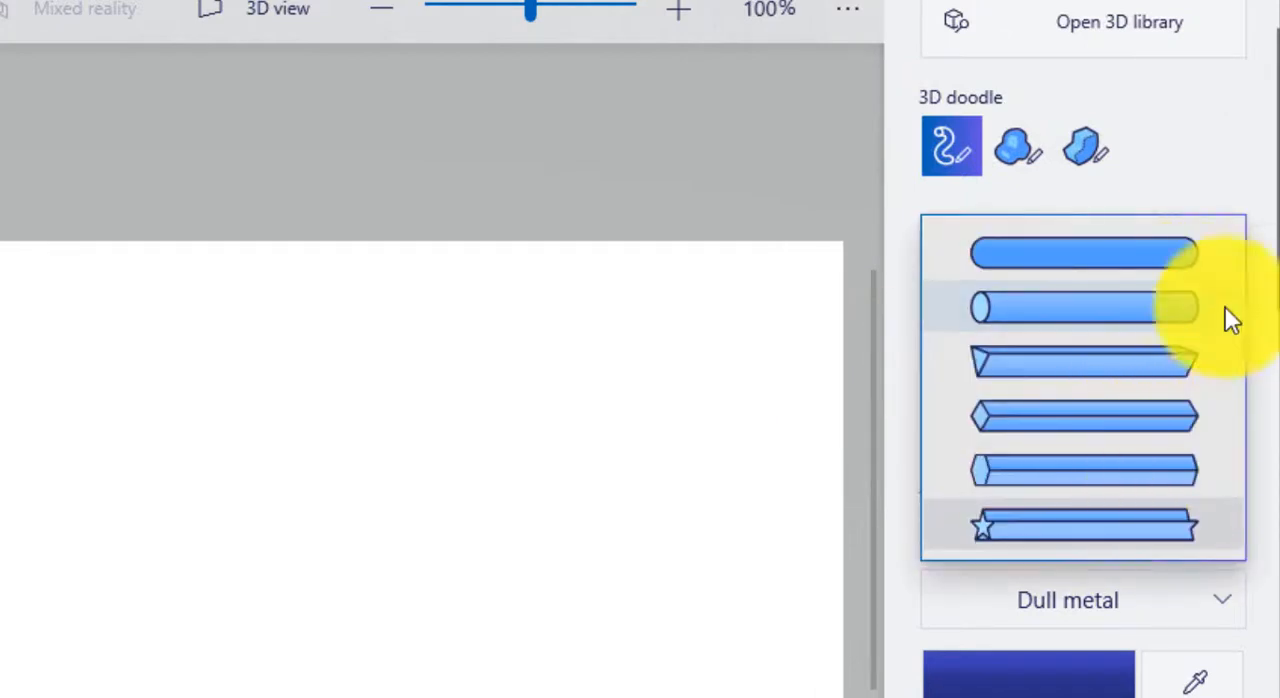
pyautogui.scroll(-5, 1252, 220)
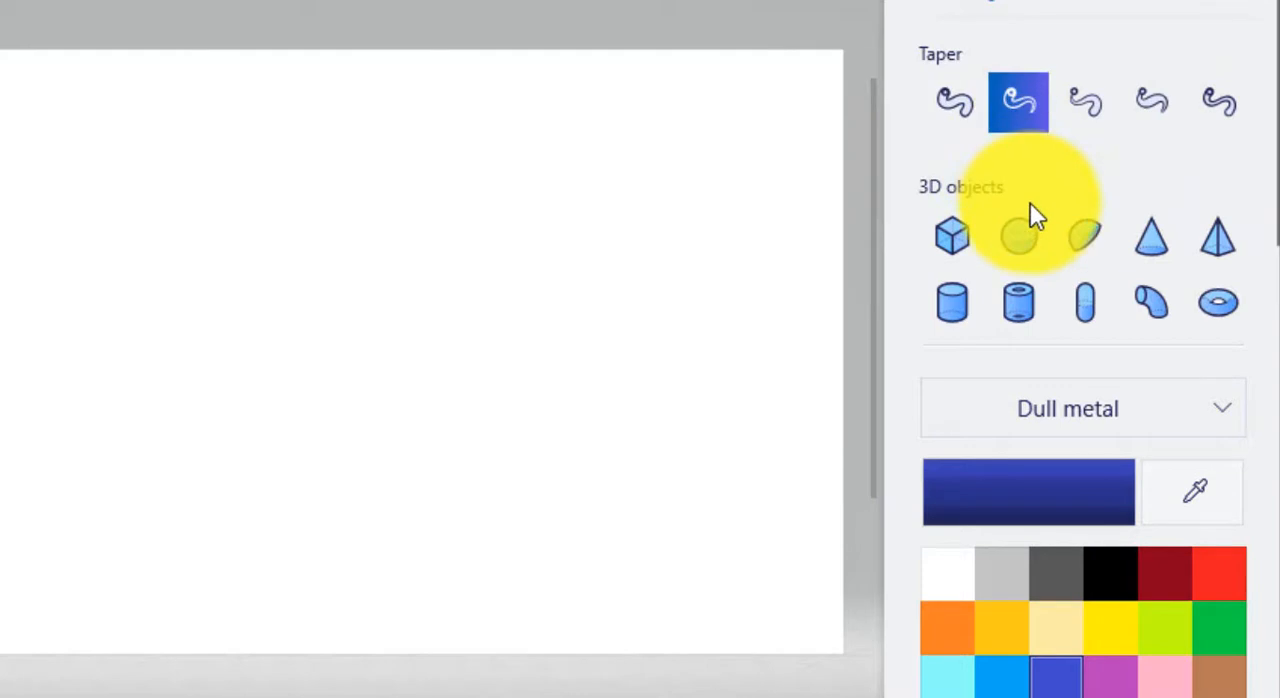
pyautogui.scroll(3, 1034, 215)
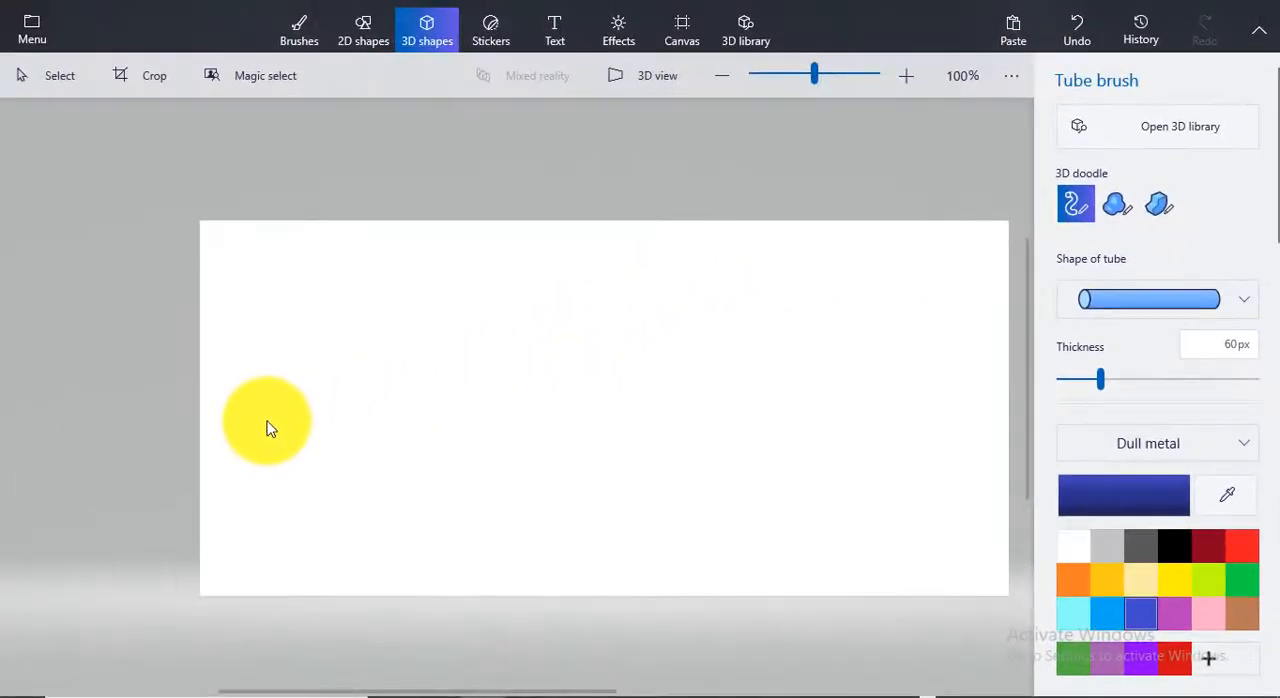
pyautogui.moveTo(268, 428)
pyautogui.mouseDown()
pyautogui.moveTo(317, 326)
pyautogui.moveTo(474, 337)
pyautogui.moveTo(617, 391)
pyautogui.moveTo(793, 390)
pyautogui.moveTo(874, 334)
pyautogui.moveTo(909, 231)
pyautogui.mouseUp()
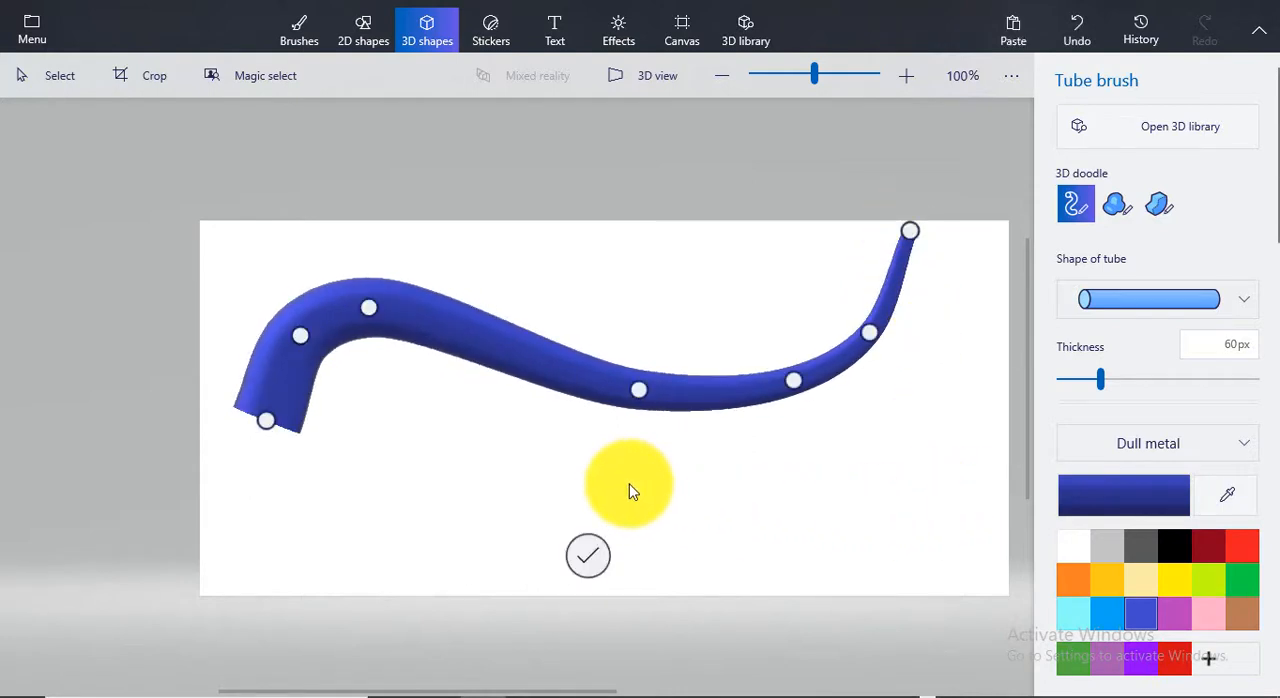
# Switch the tube shape to the four-sided profile and draw a wavy tube below the first and a straight one crossing both
pyautogui.click(1247, 298)
pyautogui.click(1174, 371)
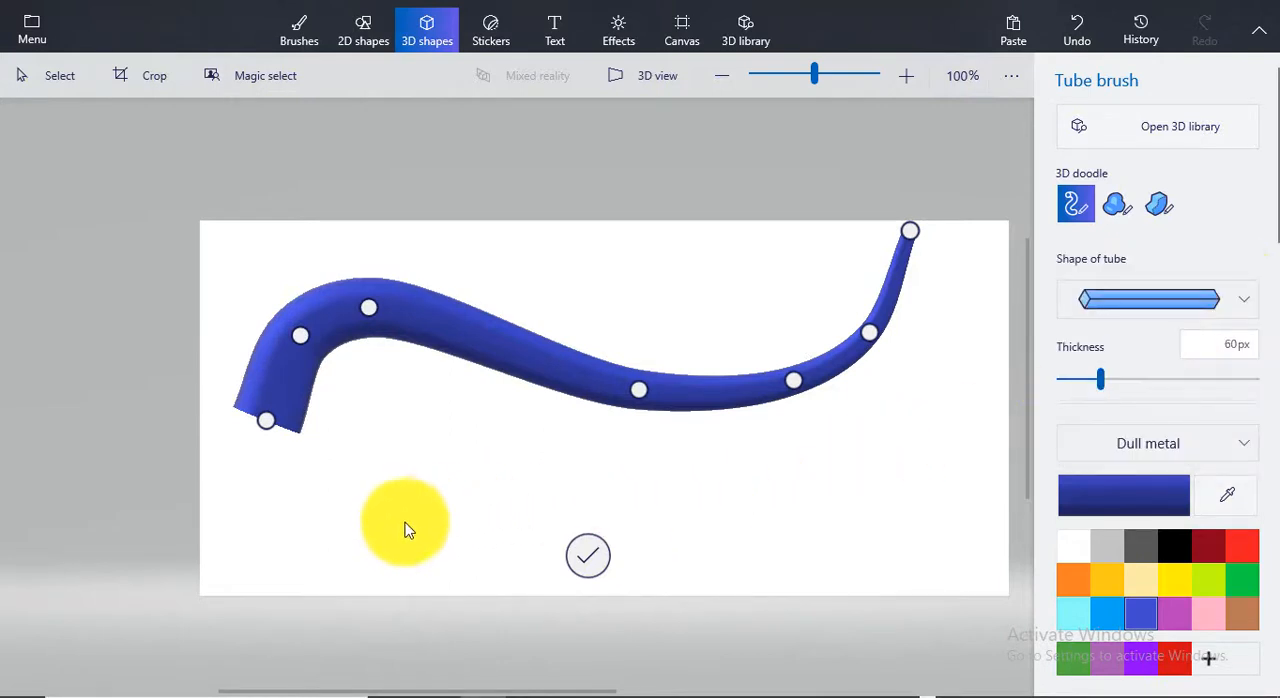
pyautogui.moveTo(401, 535)
pyautogui.mouseDown()
pyautogui.moveTo(486, 471)
pyautogui.moveTo(689, 480)
pyautogui.moveTo(894, 446)
pyautogui.moveTo(950, 343)
pyautogui.moveTo(953, 300)
pyautogui.mouseUp()
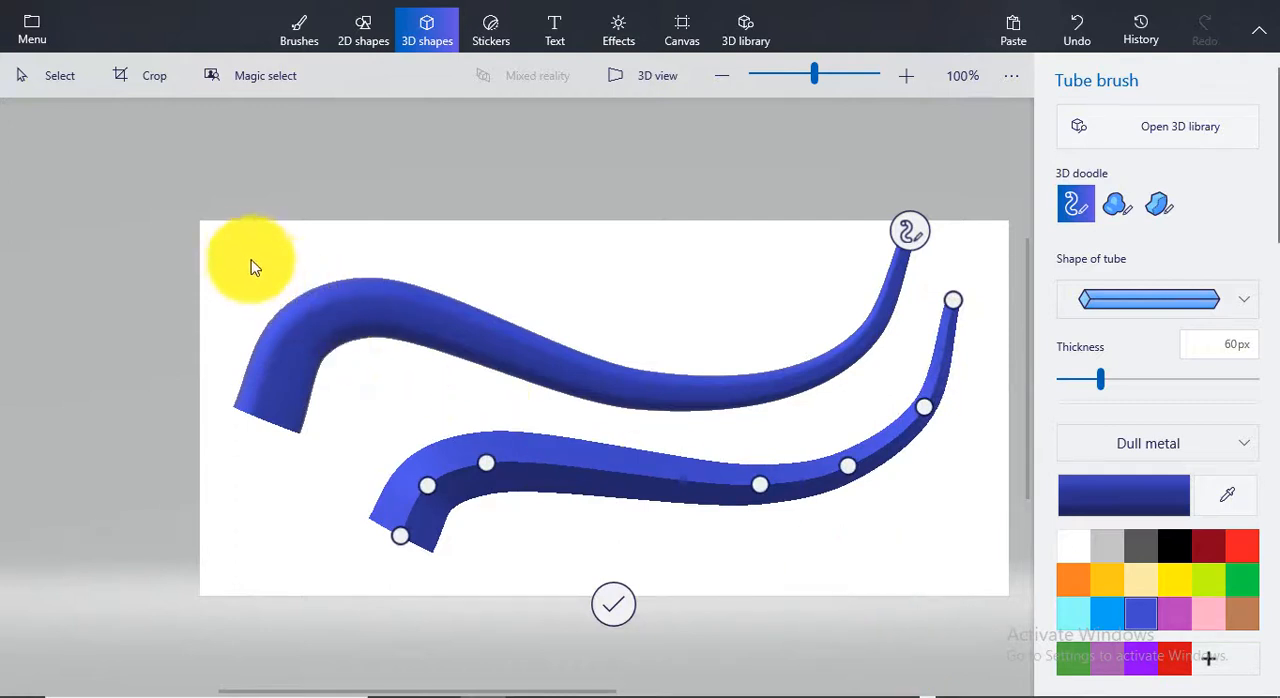
pyautogui.moveTo(189, 186)
pyautogui.mouseDown()
pyautogui.moveTo(466, 354)
pyautogui.moveTo(812, 522)
pyautogui.mouseUp()
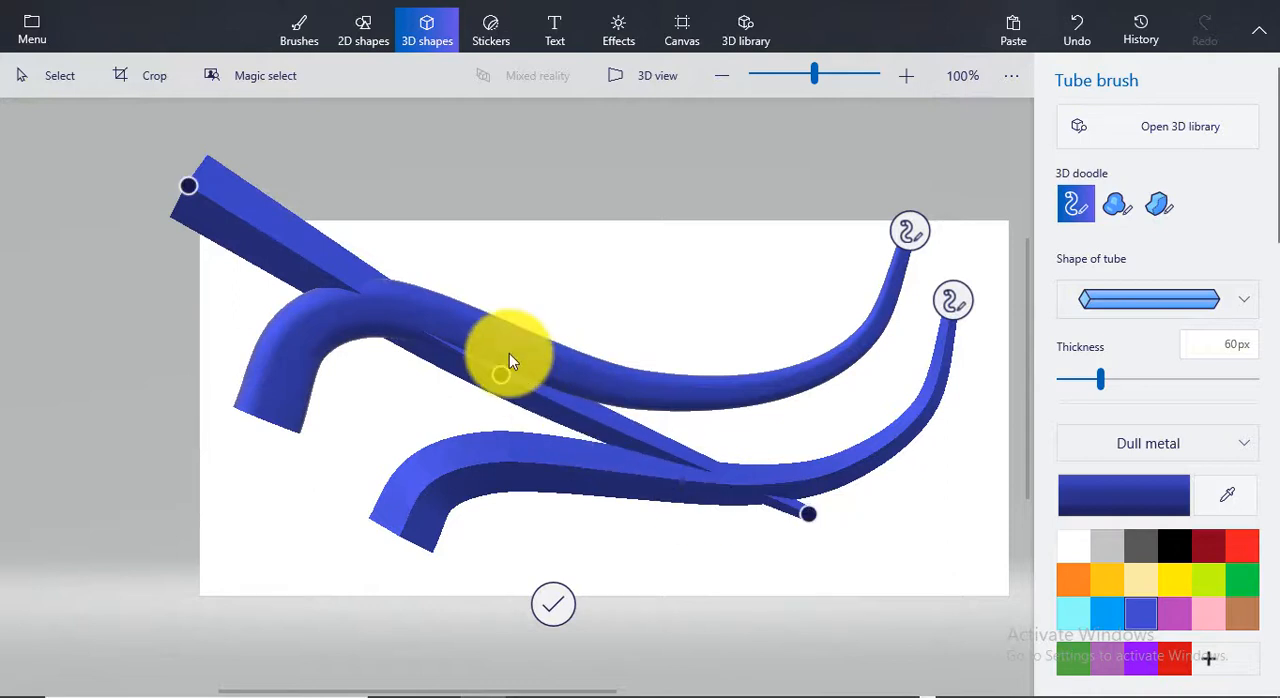
# Select all three tubes together and delete them from the canvas
pyautogui.click(30, 73)
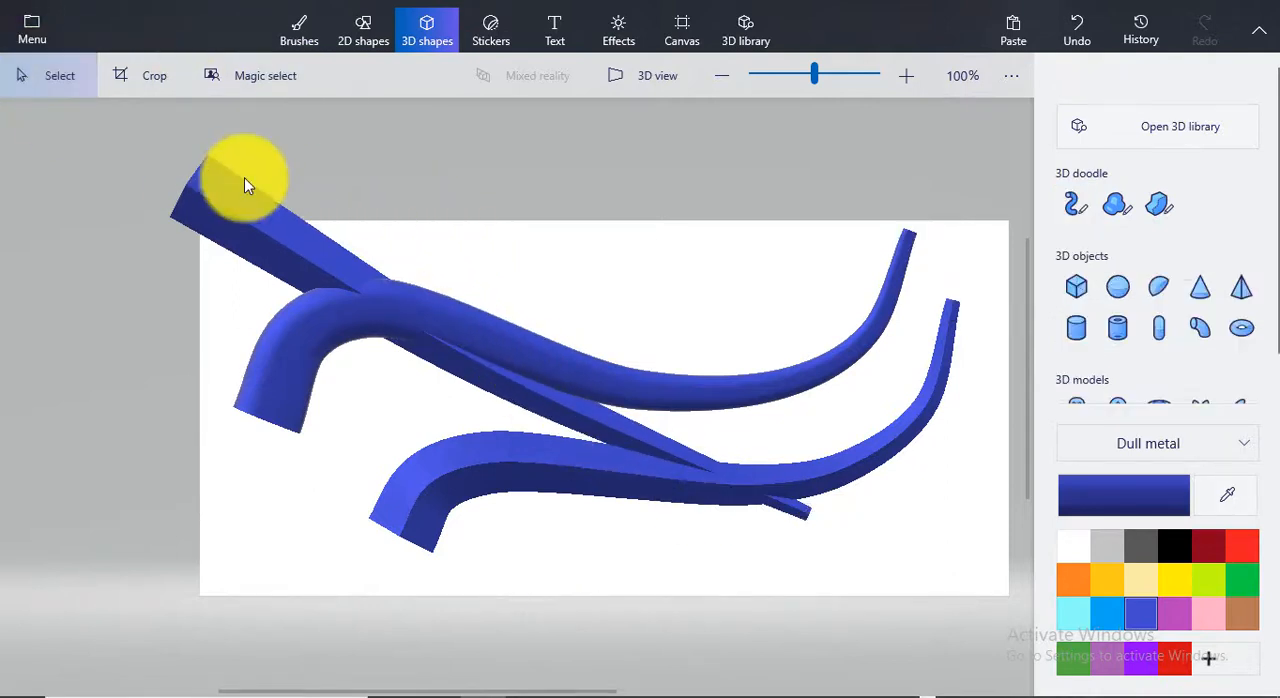
pyautogui.moveTo(118, 134); pyautogui.dragTo(988, 612)
pyautogui.click(988, 612)
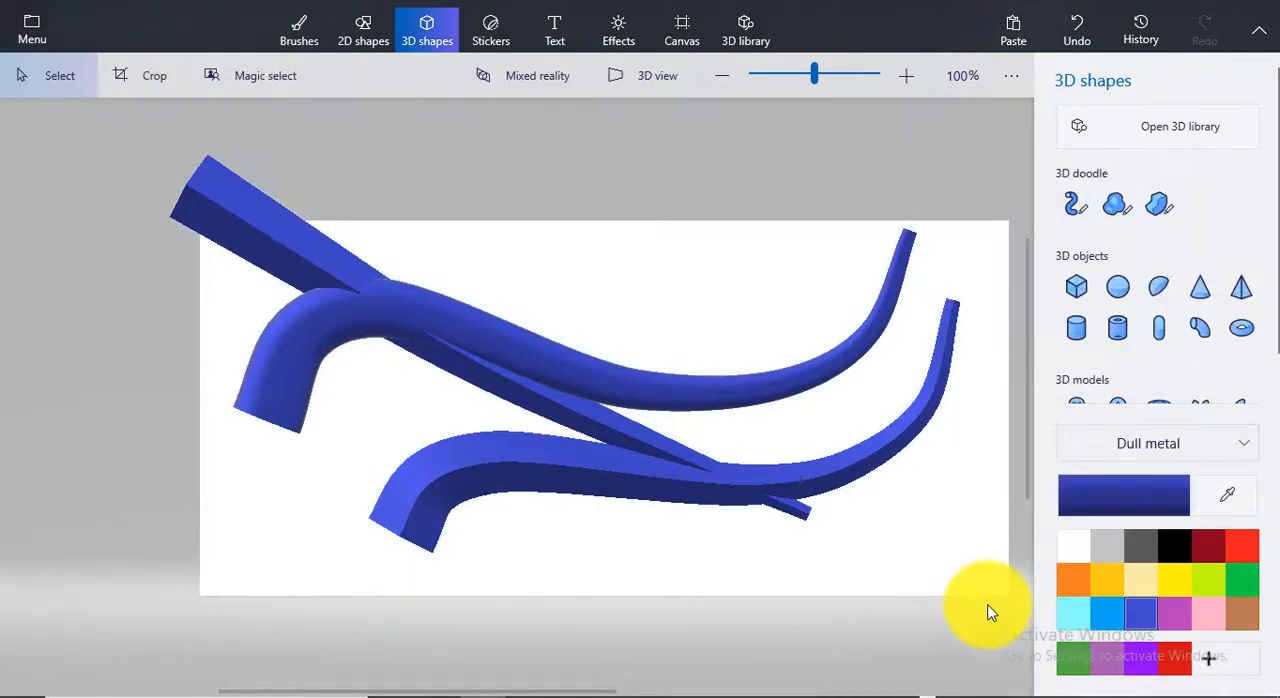
pyautogui.moveTo(60, 134); pyautogui.dragTo(994, 590)
pyautogui.press('Delete')
# Activate the Tube brush for 3D doodles and select its second taper option
pyautogui.scroll(-1, 1177, 281)
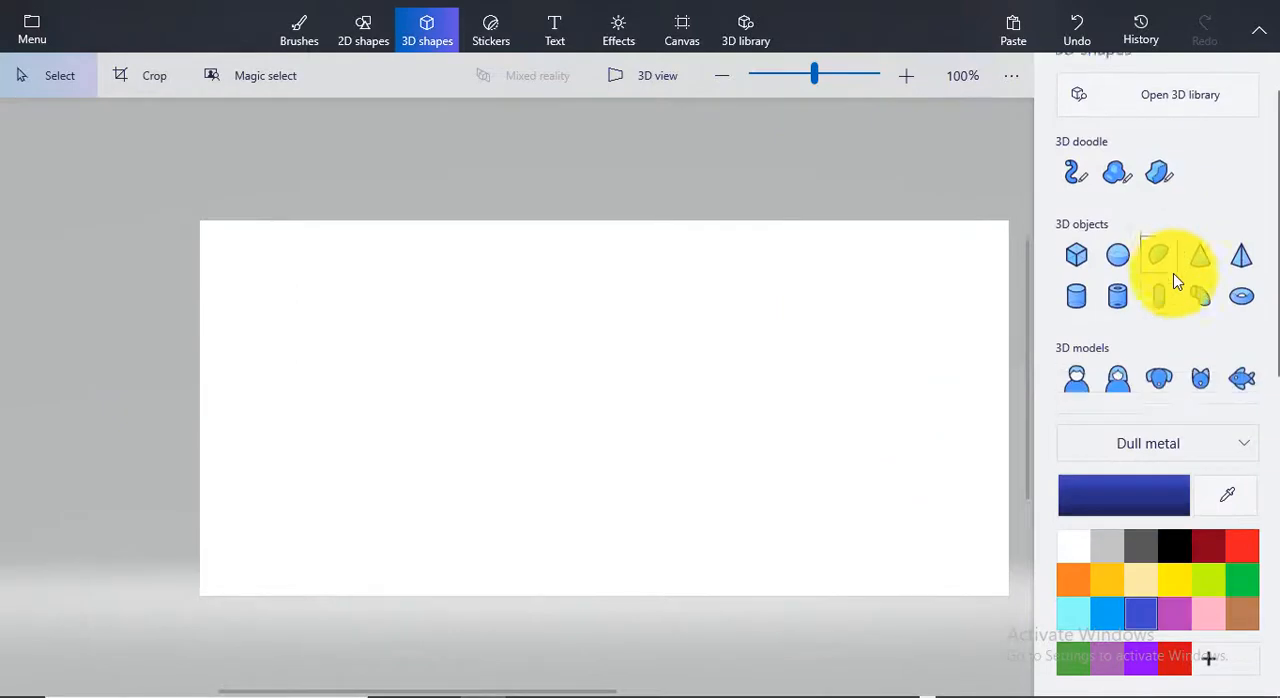
pyautogui.scroll(1, 1177, 282)
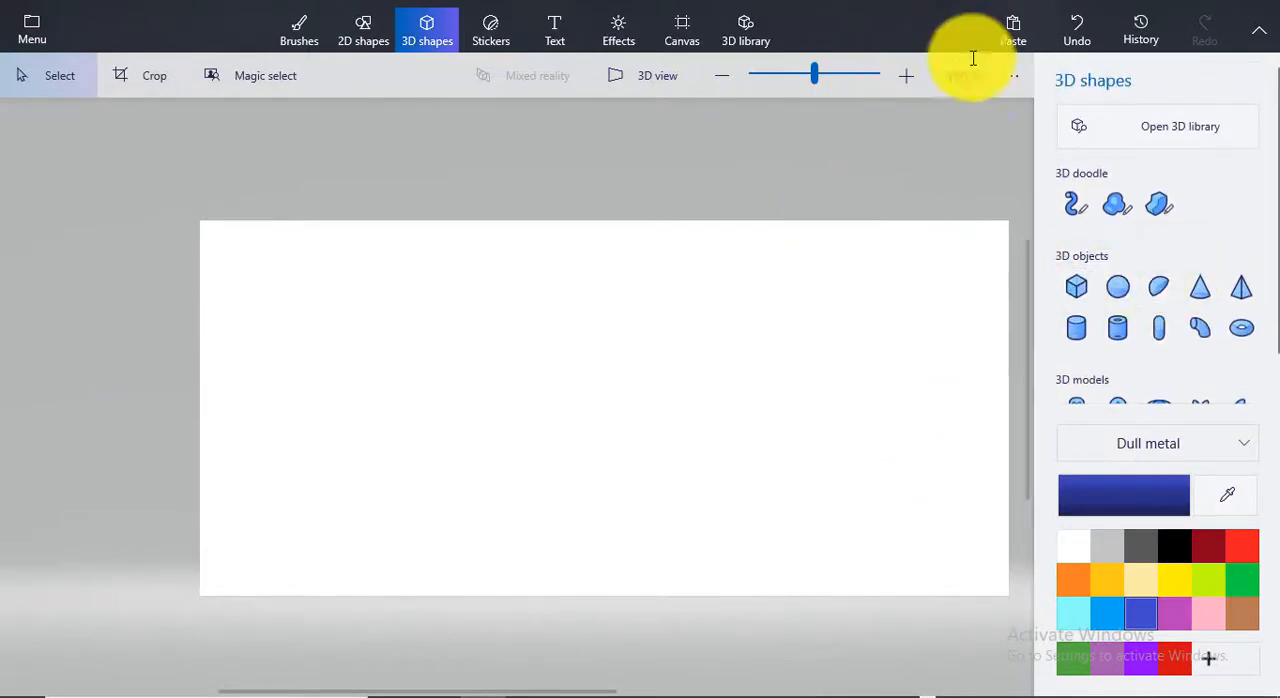
pyautogui.click(1080, 207)
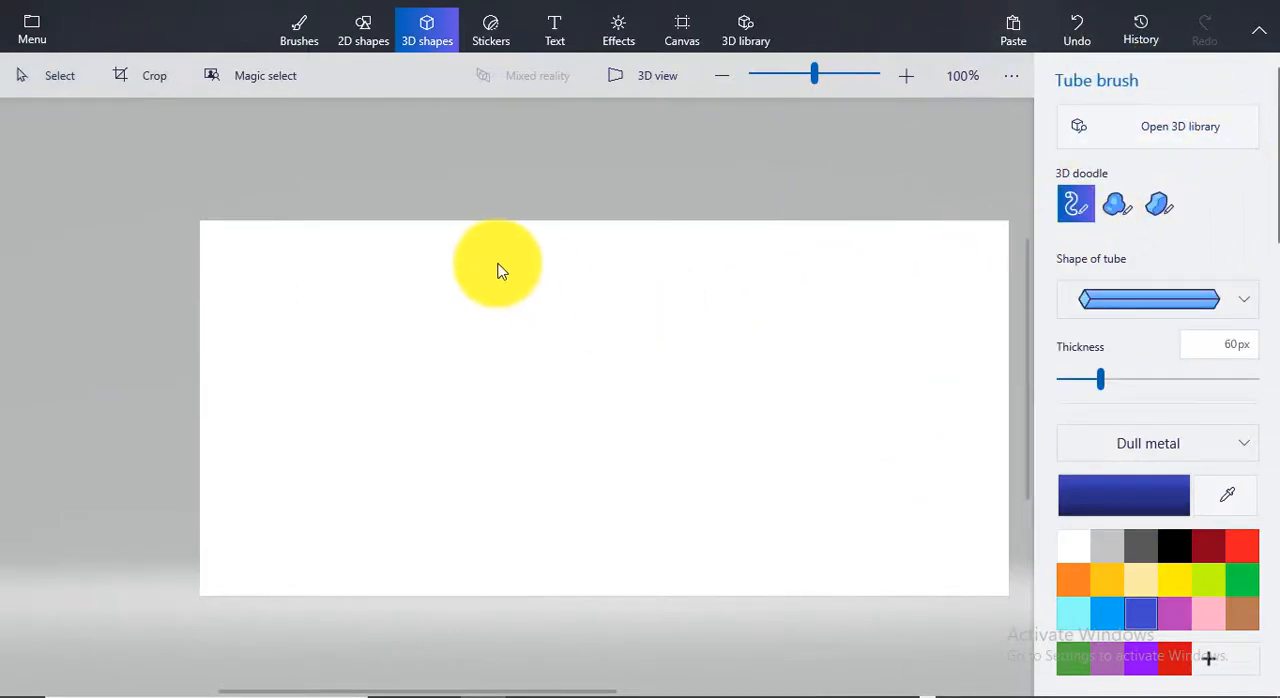
pyautogui.scroll(-2, 1008, 324)
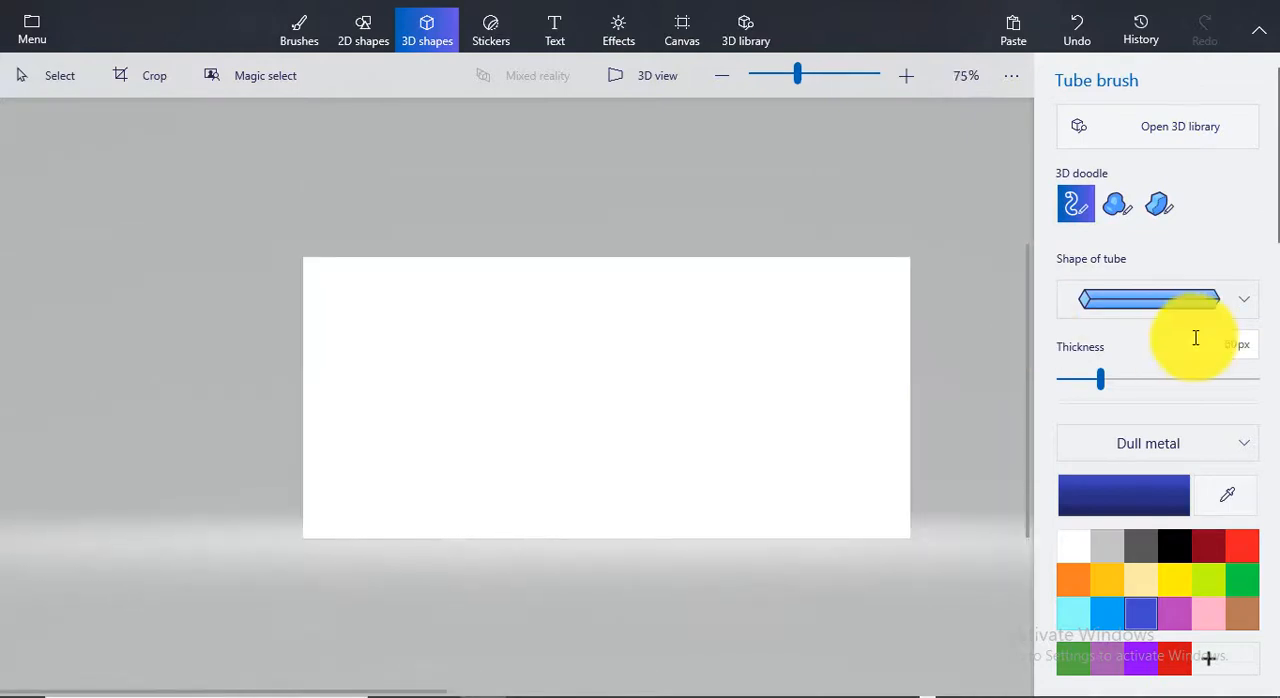
pyautogui.scroll(2, 666, 315)
pyautogui.scroll(-1, 1175, 315)
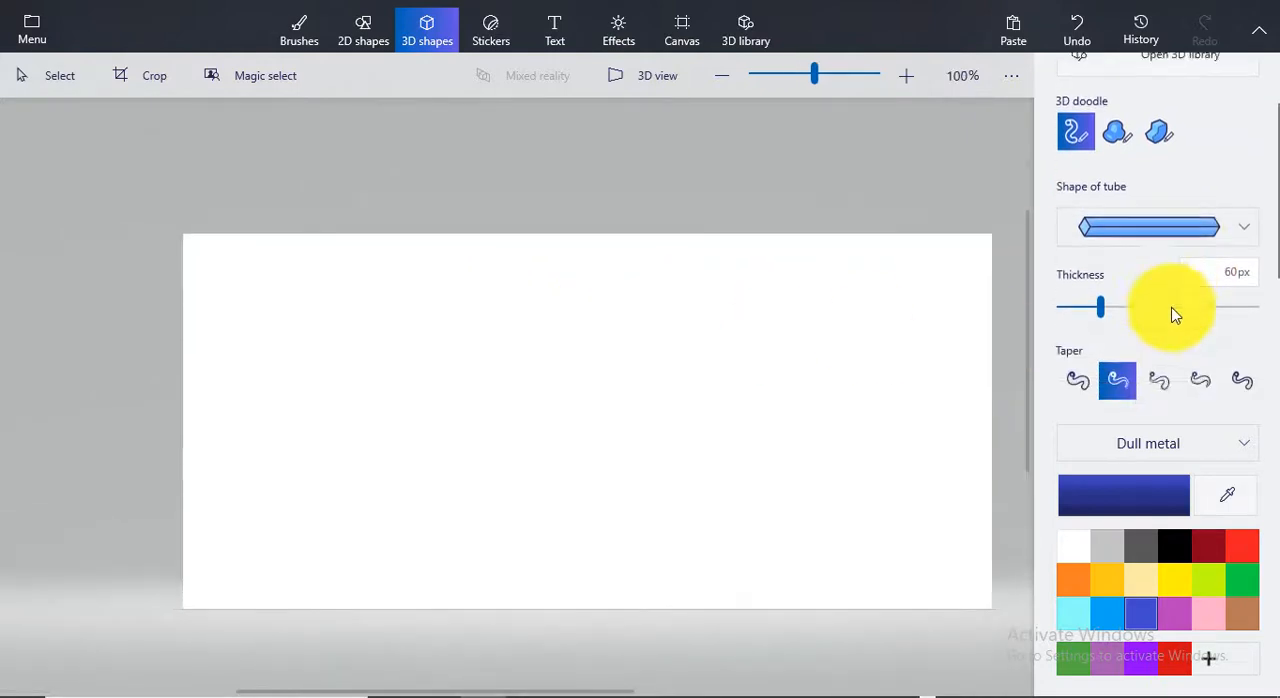
pyautogui.scroll(-1, 1175, 315)
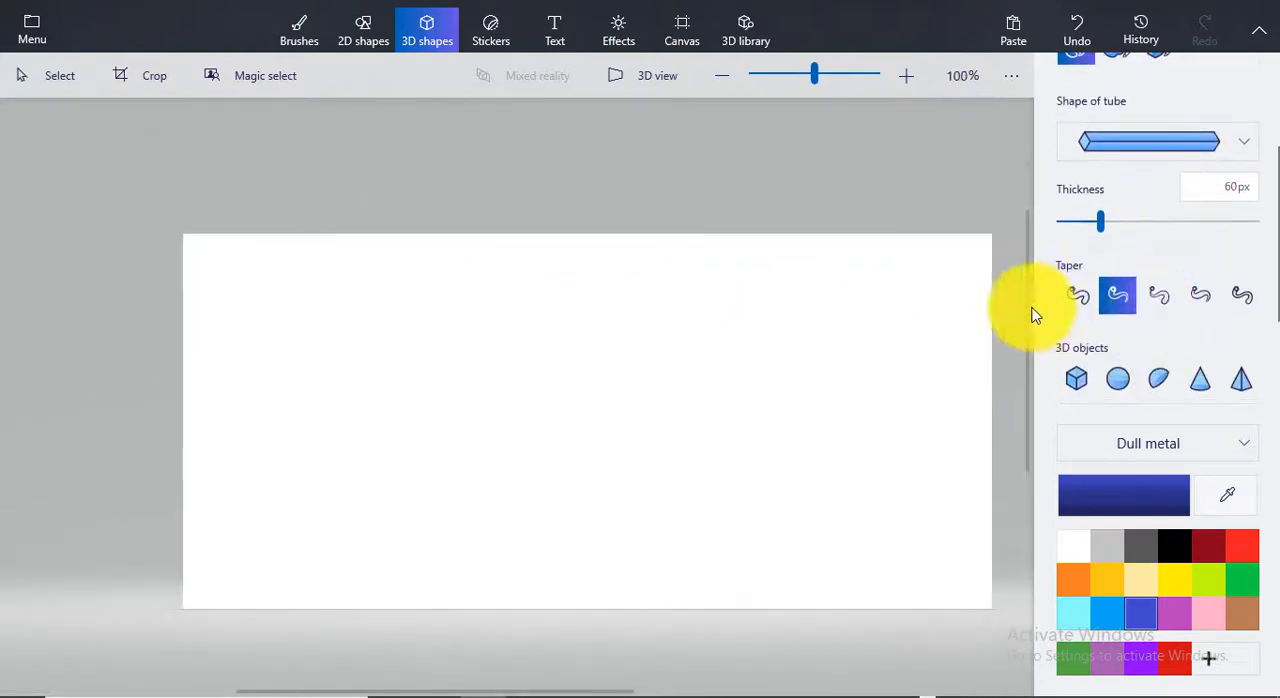
pyautogui.click(1104, 295)
# Draw an arched tube with the four-sided profile across the canvas and pull its thick end toward the canvas's lower left corner
pyautogui.scroll(1, 1262, 287)
pyautogui.scroll(1, 1200, 297)
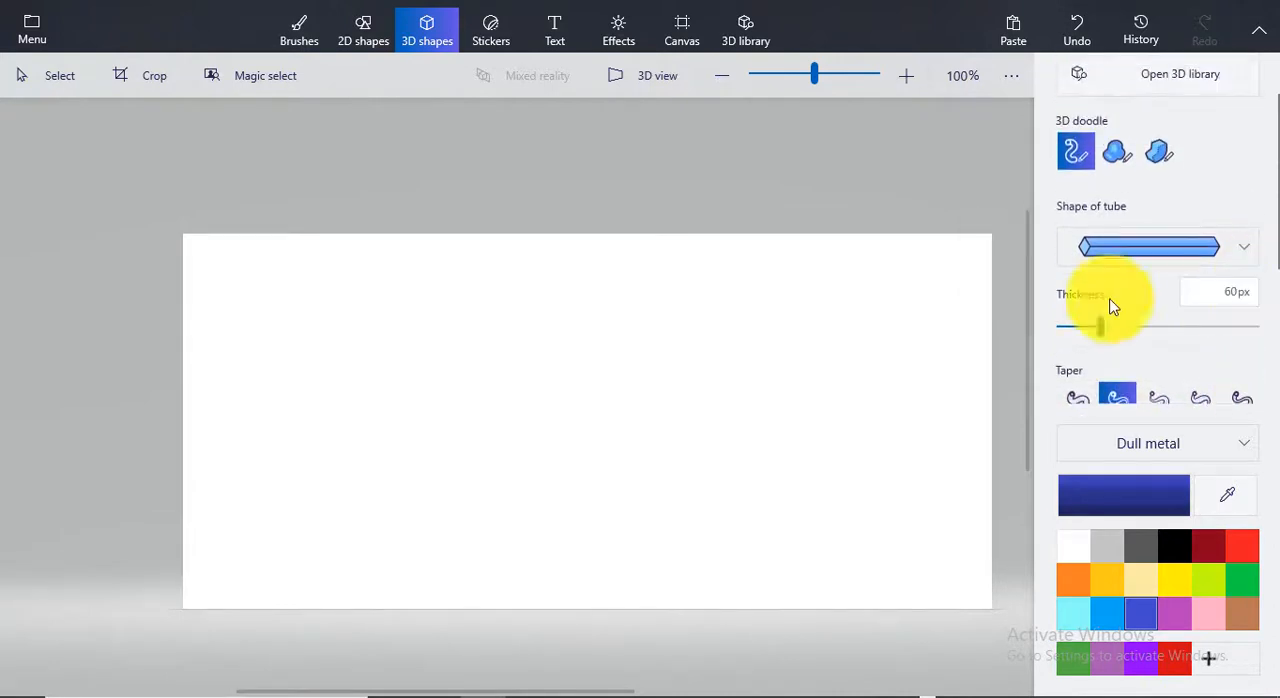
pyautogui.click(1151, 250)
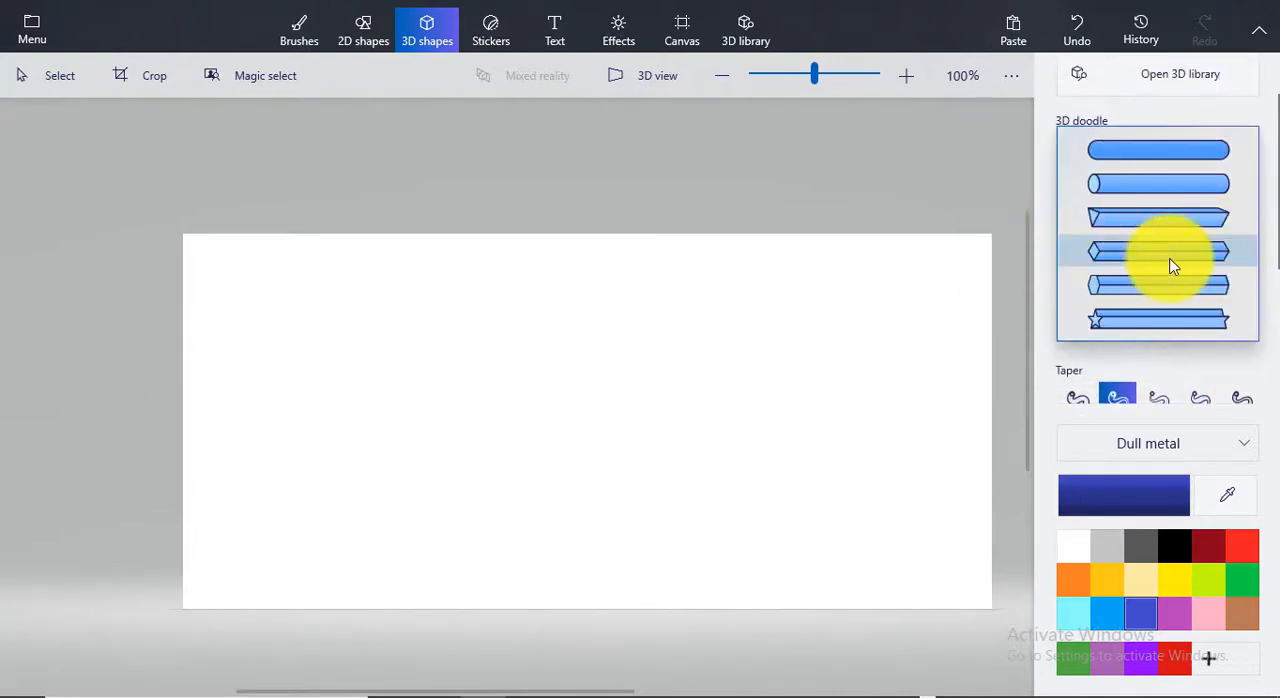
pyautogui.click(1174, 252)
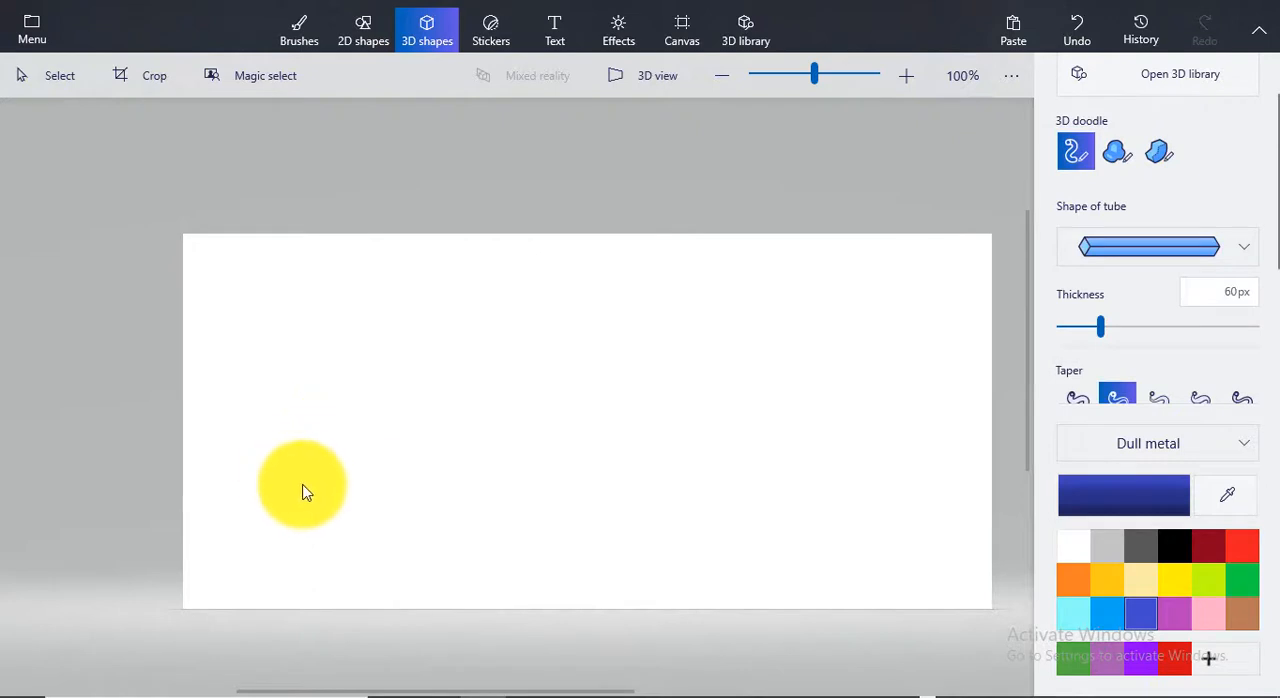
pyautogui.moveTo(291, 531)
pyautogui.mouseDown()
pyautogui.moveTo(354, 506)
pyautogui.moveTo(429, 323)
pyautogui.moveTo(563, 278)
pyautogui.moveTo(601, 403)
pyautogui.moveTo(677, 528)
pyautogui.moveTo(814, 597)
pyautogui.moveTo(903, 593)
pyautogui.moveTo(907, 580)
pyautogui.mouseUp()
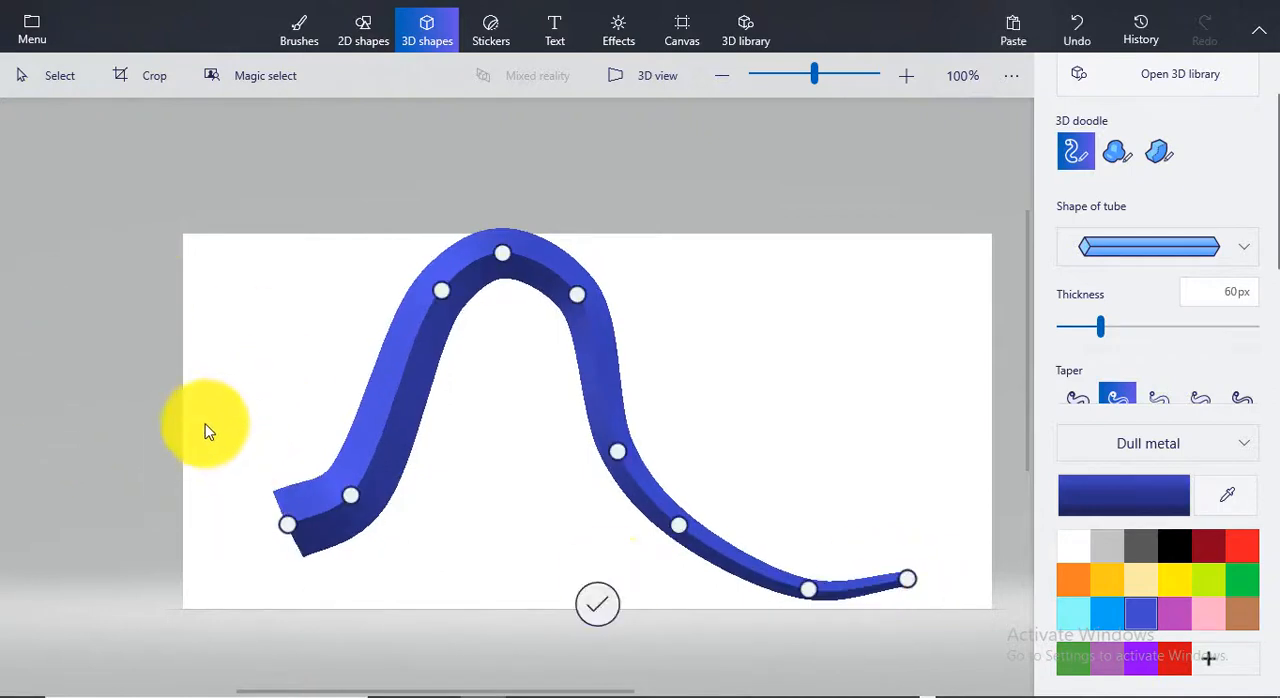
pyautogui.moveTo(294, 528)
pyautogui.mouseDown()
pyautogui.moveTo(272, 588)
pyautogui.moveTo(250, 520)
pyautogui.moveTo(283, 596)
pyautogui.moveTo(483, 594)
pyautogui.moveTo(360, 620)
pyautogui.moveTo(264, 527)
pyautogui.moveTo(254, 603)
pyautogui.moveTo(245, 598)
pyautogui.mouseUp()
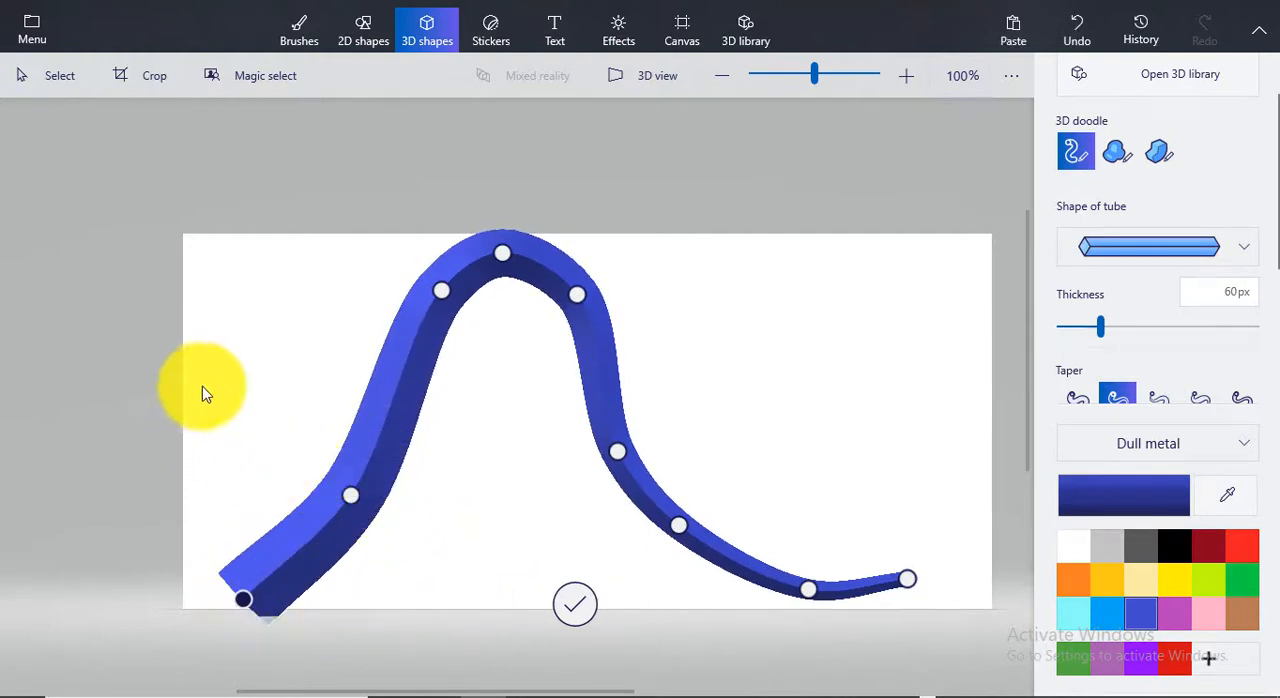
# Add a second tube branch bridging the two sides of the arch, raise one of its points and finish the doodle
pyautogui.moveTo(343, 458)
pyautogui.mouseDown()
pyautogui.moveTo(541, 558)
pyautogui.moveTo(642, 528)
pyautogui.moveTo(646, 495)
pyautogui.mouseUp()
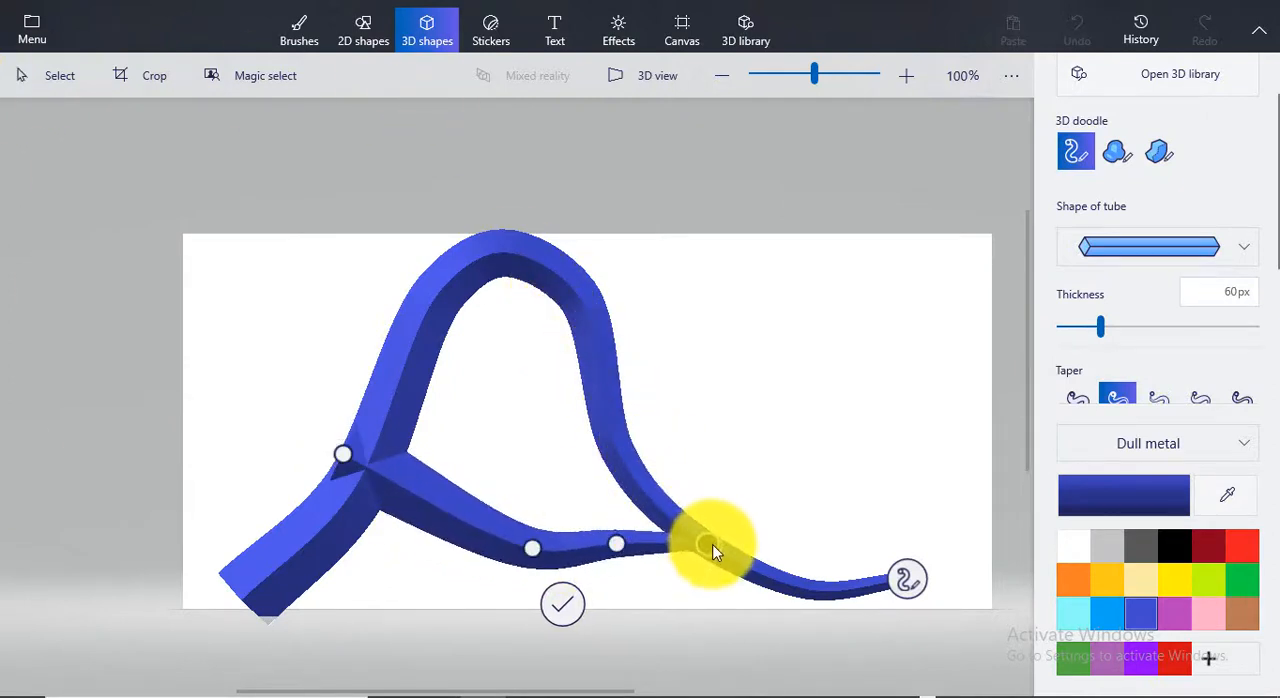
pyautogui.moveTo(644, 540)
pyautogui.mouseDown()
pyautogui.moveTo(541, 552)
pyautogui.moveTo(550, 462)
pyautogui.moveTo(503, 484)
pyautogui.mouseUp()
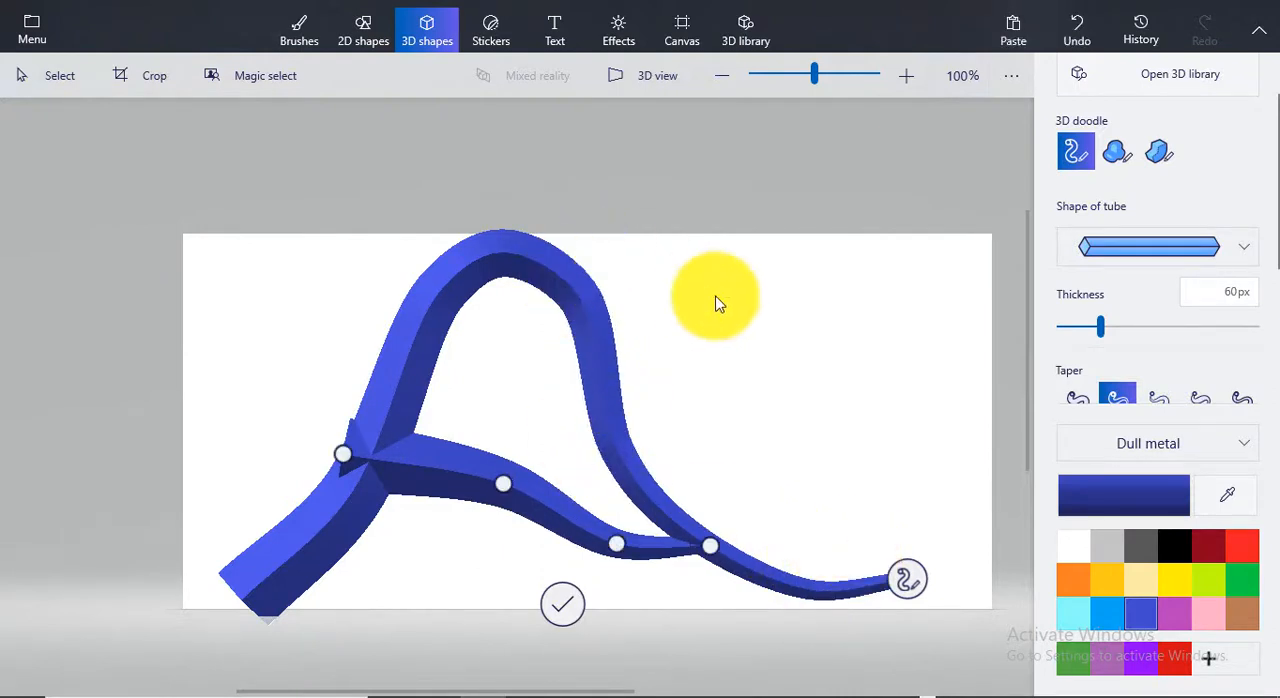
pyautogui.click(563, 603)
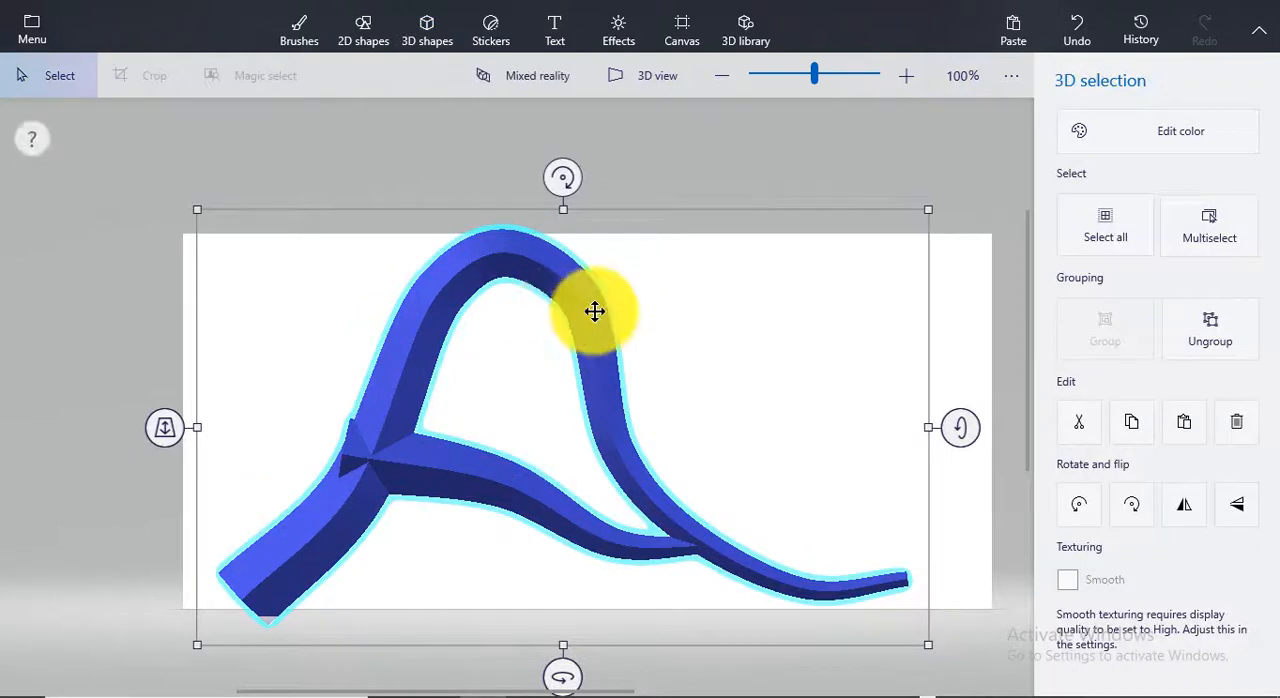
# Shift the branched tube slightly on the canvas and delete it
pyautogui.moveTo(594, 313)
pyautogui.mouseDown()
pyautogui.moveTo(566, 289)
pyautogui.moveTo(569, 263)
pyautogui.moveTo(578, 281)
pyautogui.mouseUp()
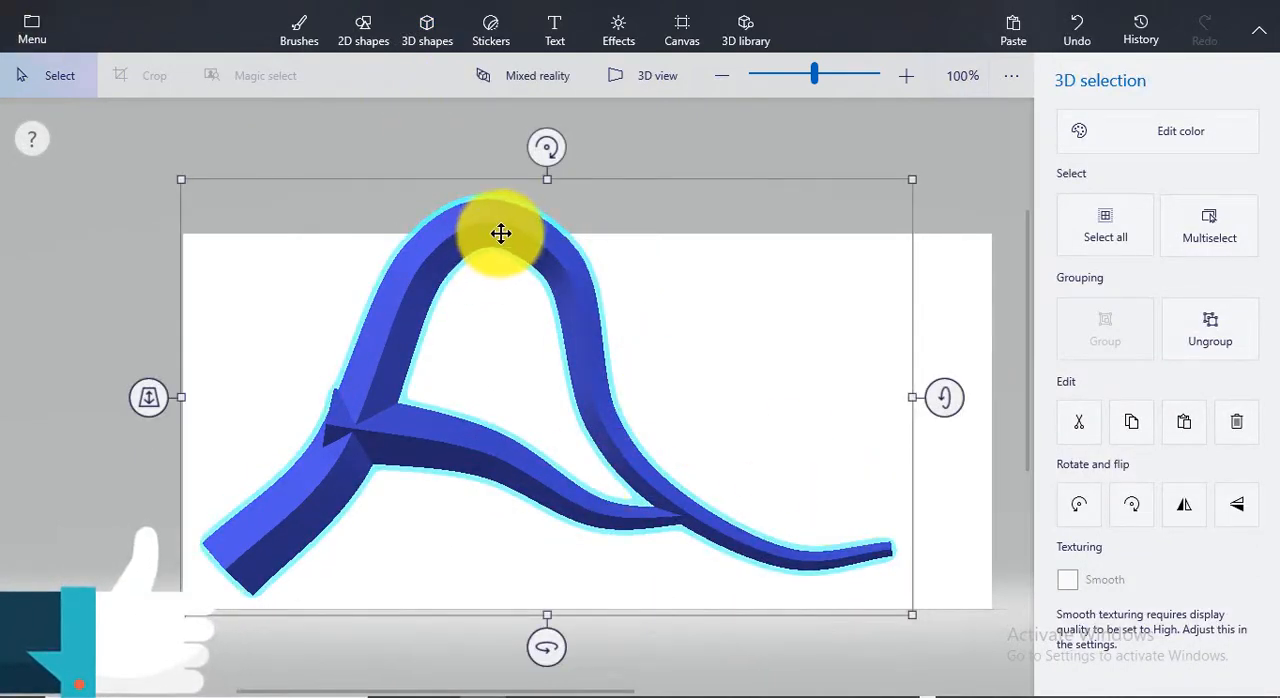
pyautogui.moveTo(500, 233); pyautogui.dragTo(503, 254)
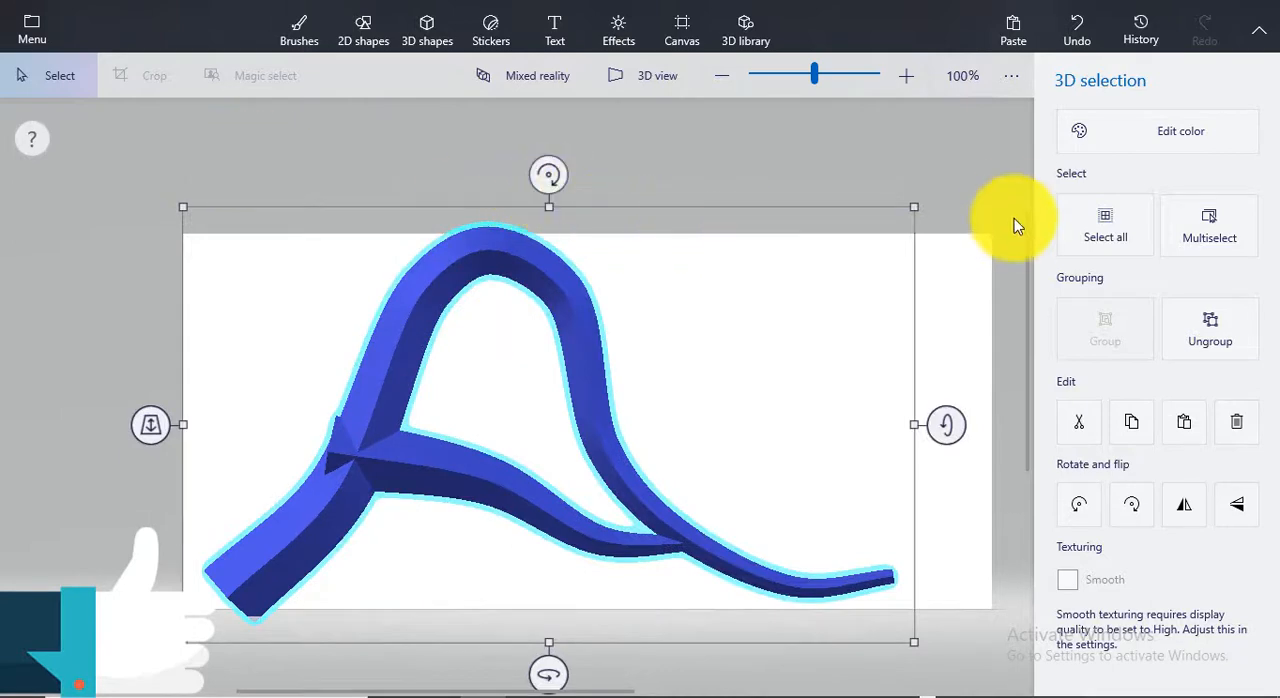
pyautogui.moveTo(955, 142); pyautogui.dragTo(265, 620)
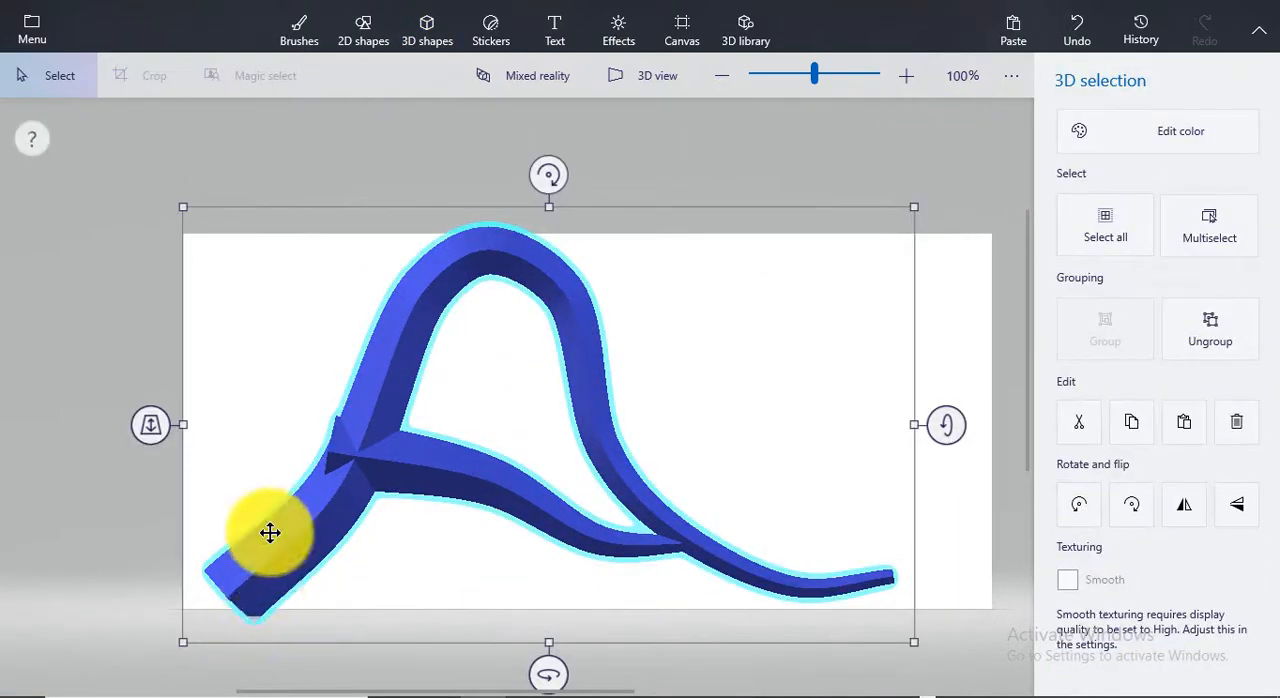
pyautogui.press('Delete')
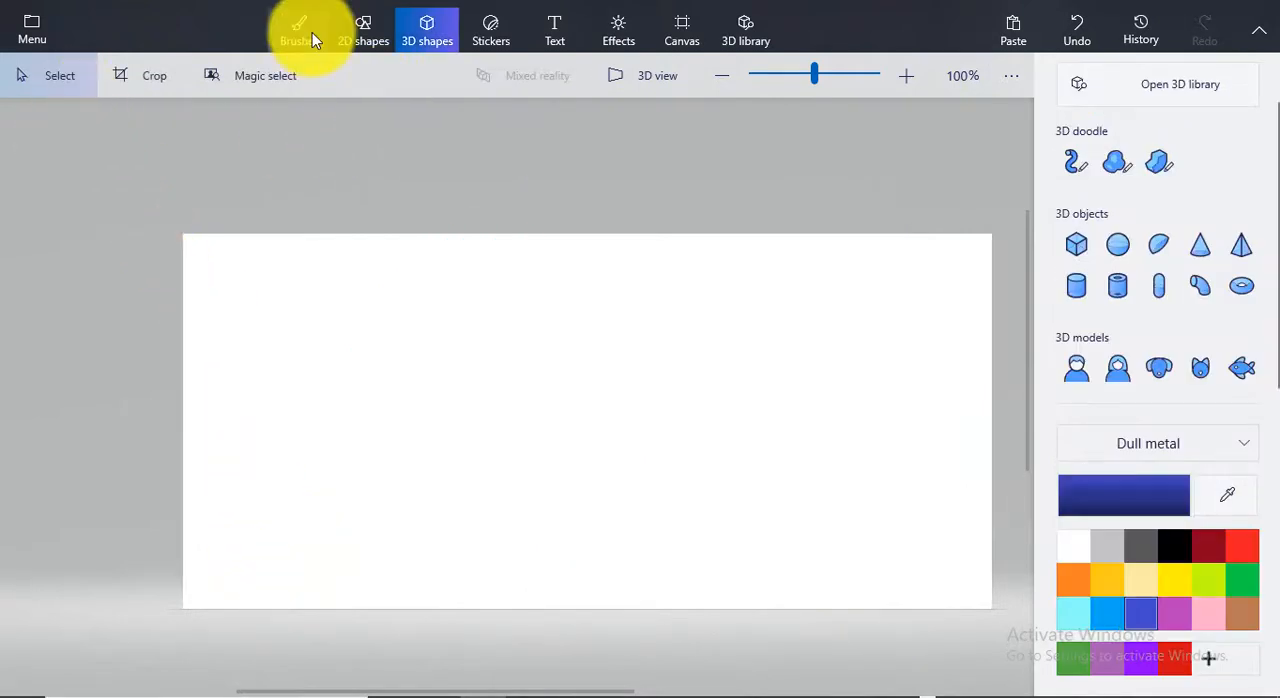
# Draw a large self-crossing freehand outline with the Soft edge doodle, closing it at its start point, and delete the resulting shape
pyautogui.click(1127, 168)
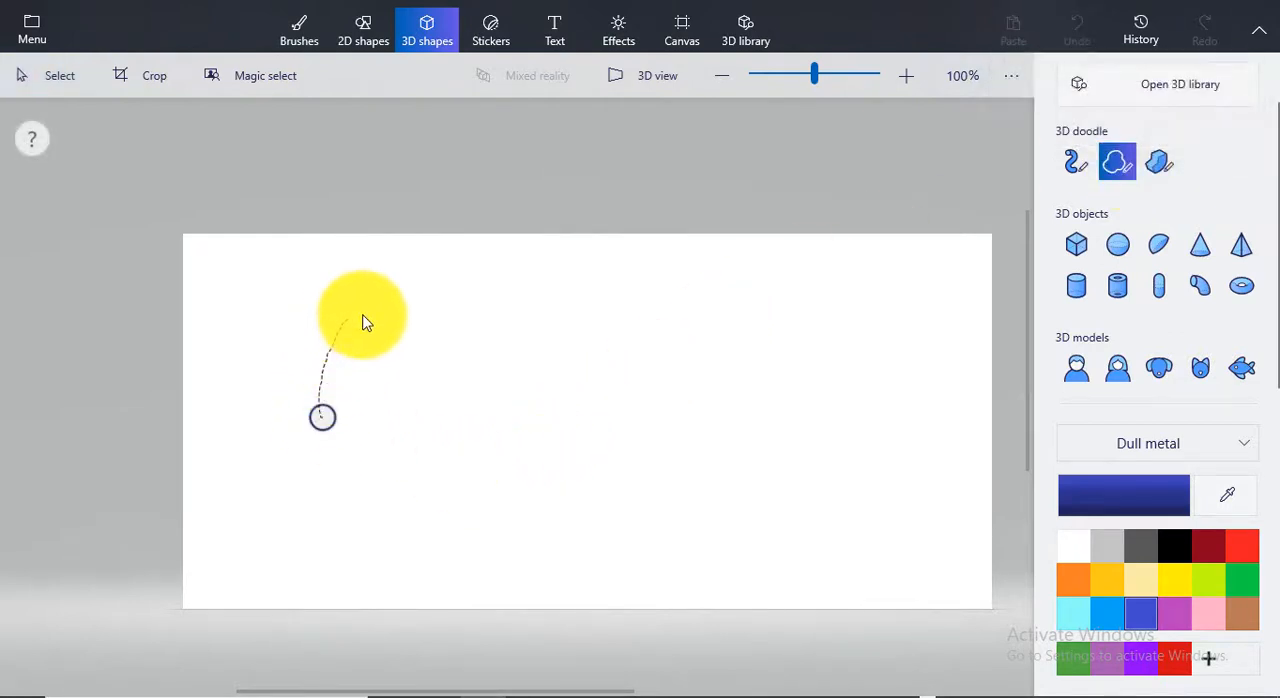
pyautogui.moveTo(363, 323)
pyautogui.mouseDown()
pyautogui.moveTo(523, 424)
pyautogui.moveTo(723, 355)
pyautogui.moveTo(523, 418)
pyautogui.moveTo(660, 626)
pyautogui.moveTo(845, 354)
pyautogui.mouseUp()
pyautogui.moveTo(871, 531)
pyautogui.mouseDown()
pyautogui.moveTo(929, 343)
pyautogui.moveTo(914, 380)
pyautogui.moveTo(570, 358)
pyautogui.moveTo(323, 435)
pyautogui.mouseUp()
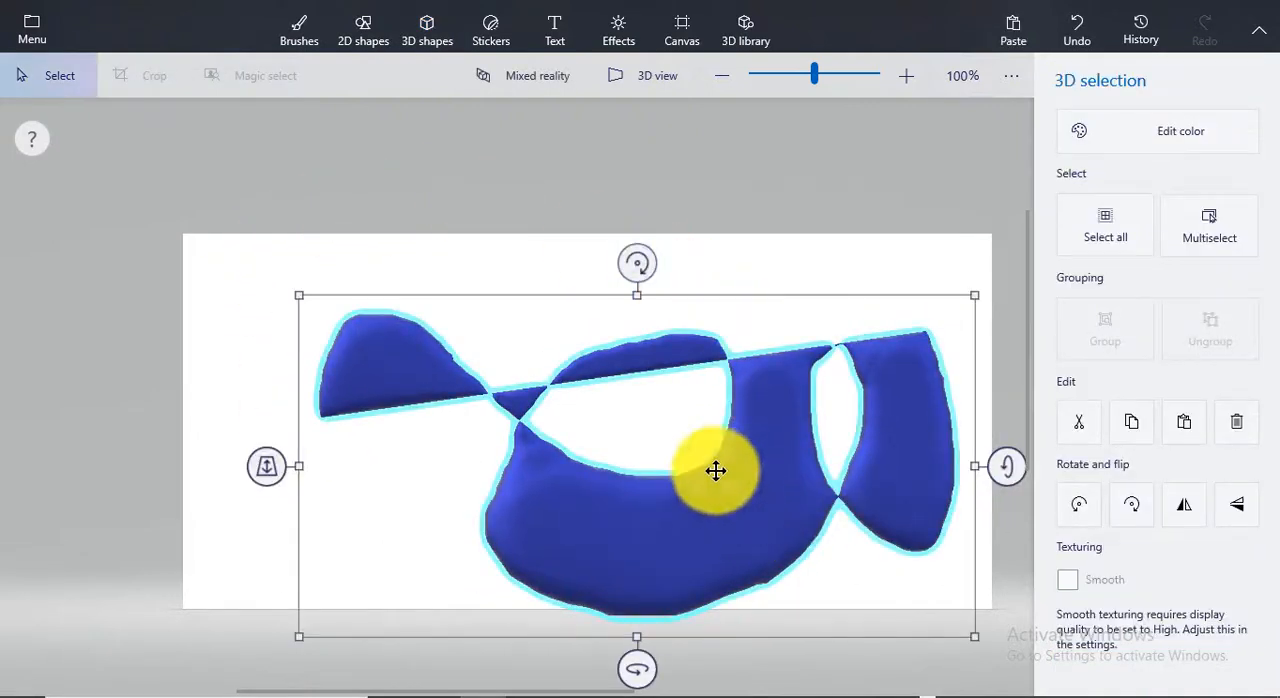
pyautogui.press('Delete')
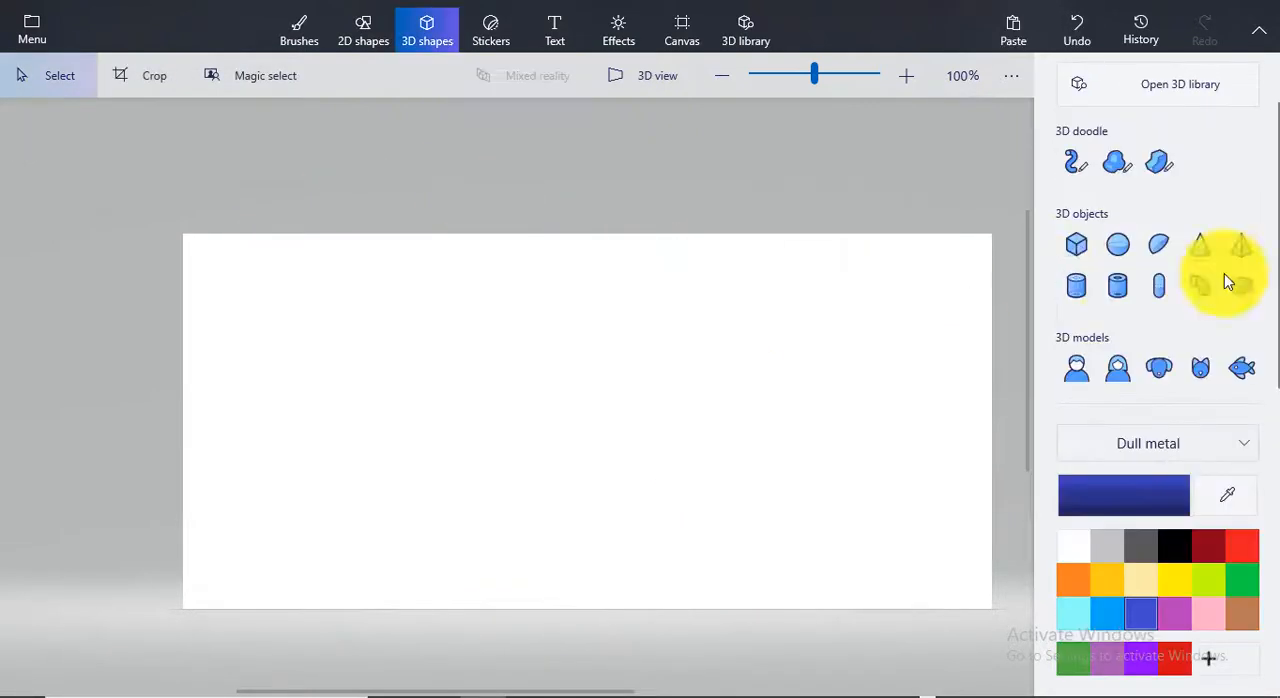
# Draw a closed freehand shape with the Sharp edge doodle, move it slightly and delete it
pyautogui.click(1159, 163)
pyautogui.moveTo(349, 467); pyautogui.dragTo(342, 340)
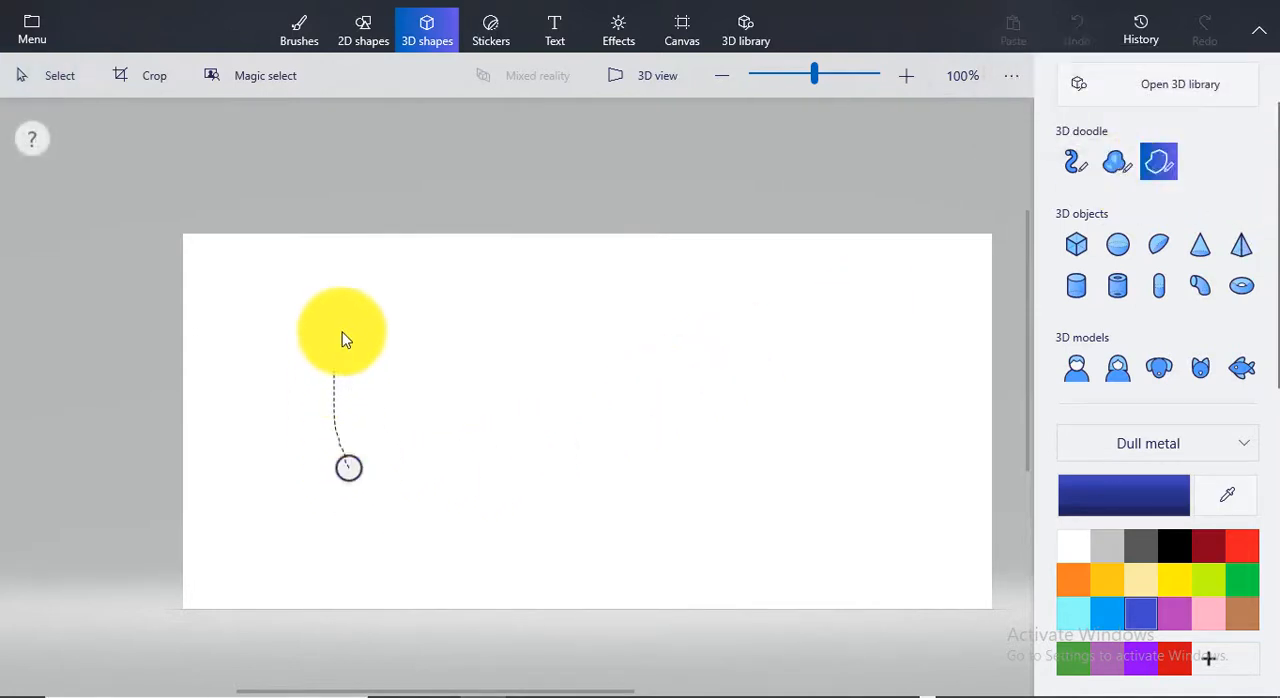
pyautogui.moveTo(436, 314)
pyautogui.mouseDown()
pyautogui.moveTo(587, 361)
pyautogui.moveTo(747, 294)
pyautogui.moveTo(884, 395)
pyautogui.moveTo(724, 540)
pyautogui.moveTo(446, 571)
pyautogui.moveTo(354, 469)
pyautogui.mouseUp()
pyautogui.moveTo(798, 420)
pyautogui.mouseDown()
pyautogui.moveTo(742, 360)
pyautogui.moveTo(761, 400)
pyautogui.mouseUp()
pyautogui.press('Delete')
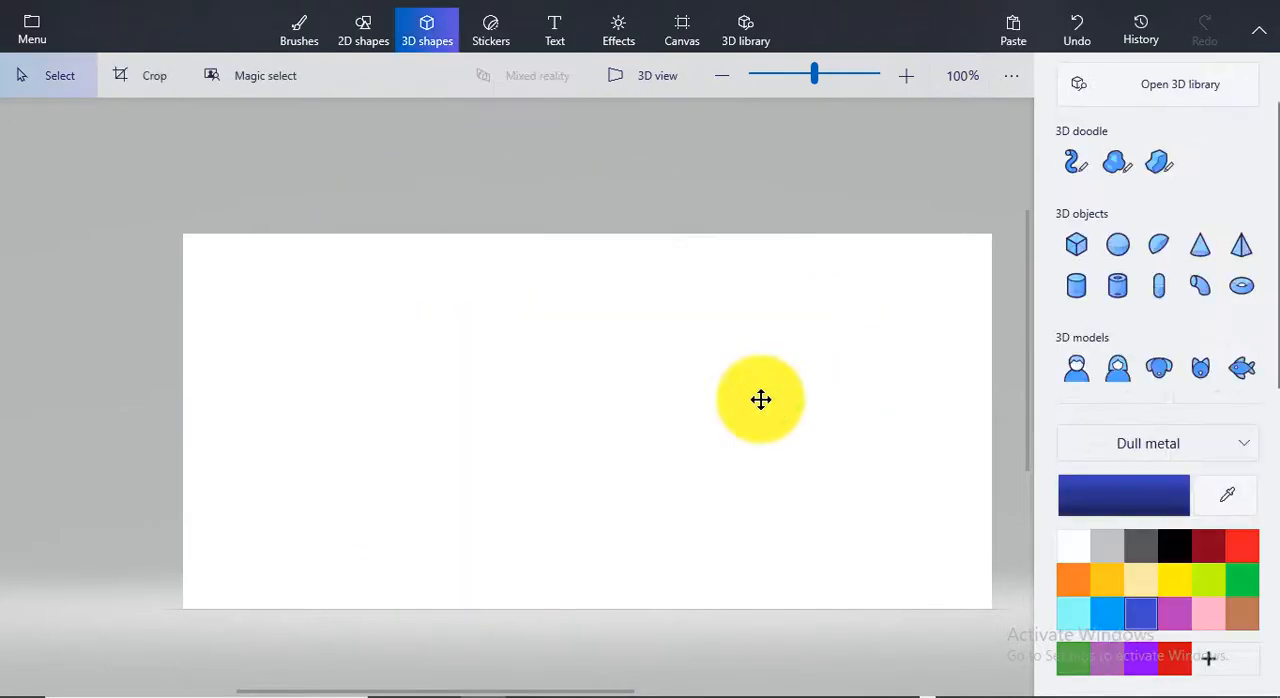
# Draw a straight-sided four-cornered shape with the Sharp edge doodle across the lower part of the canvas, tapering toward its base
pyautogui.click(1158, 163)
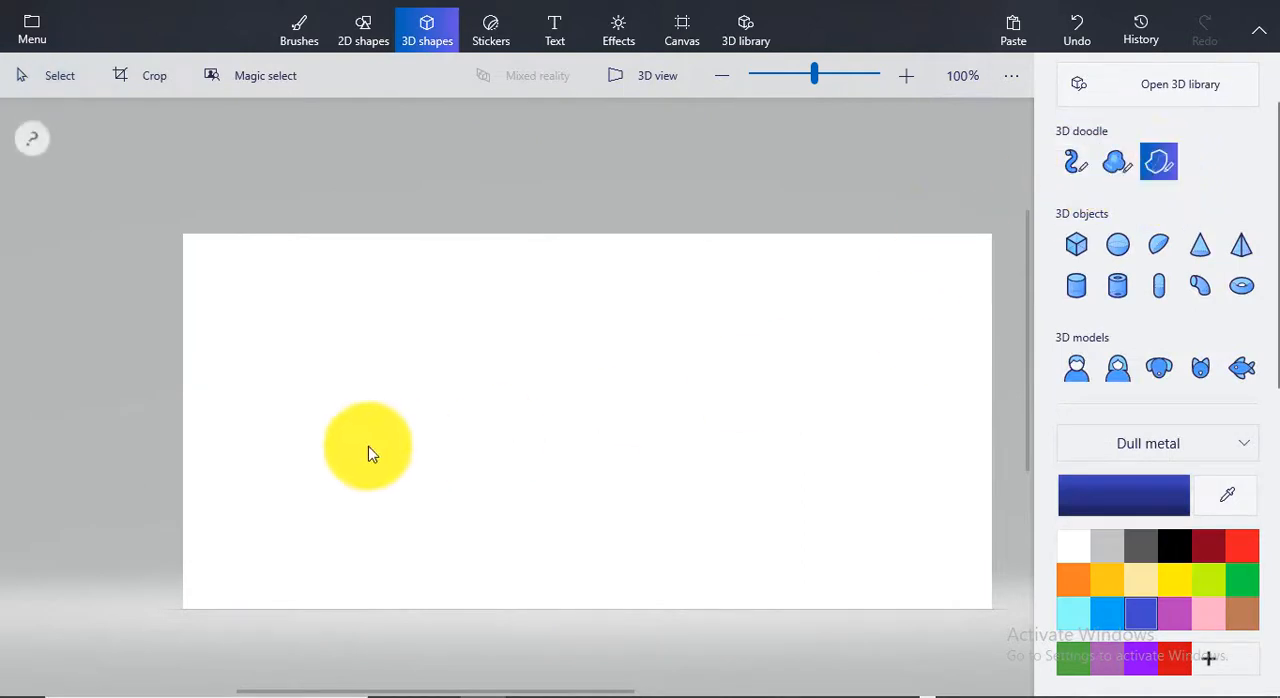
pyautogui.click(207, 458)
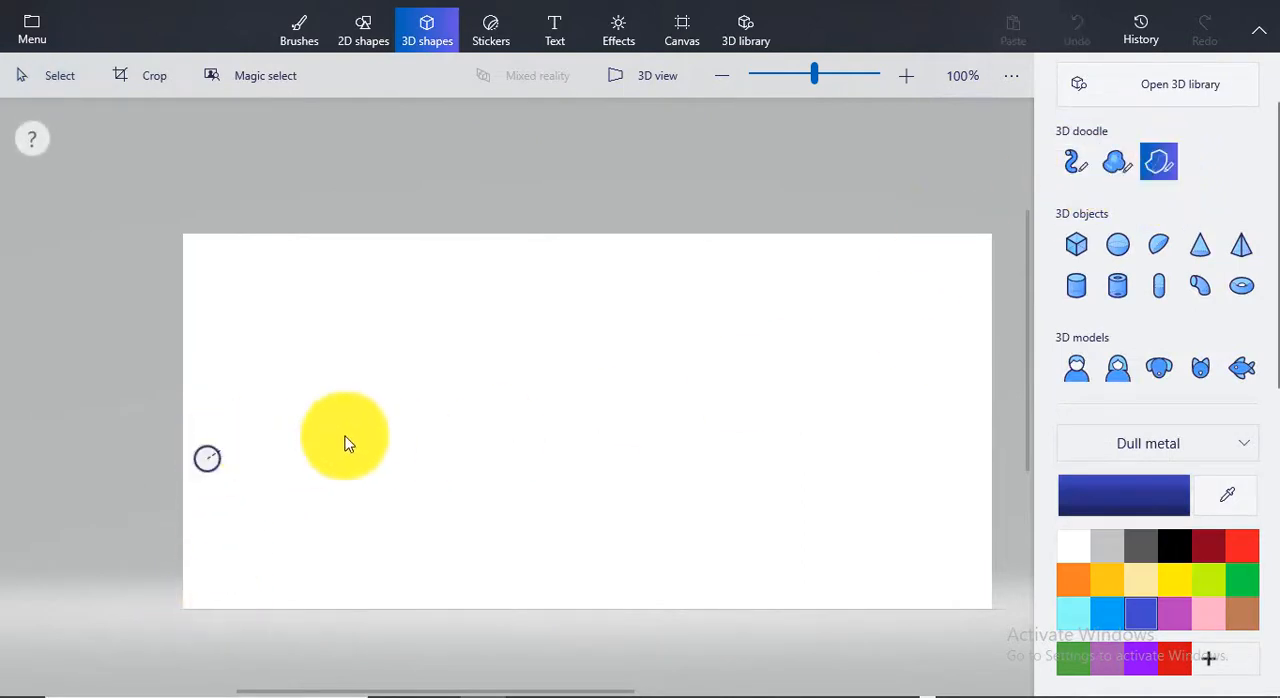
pyautogui.click(957, 451)
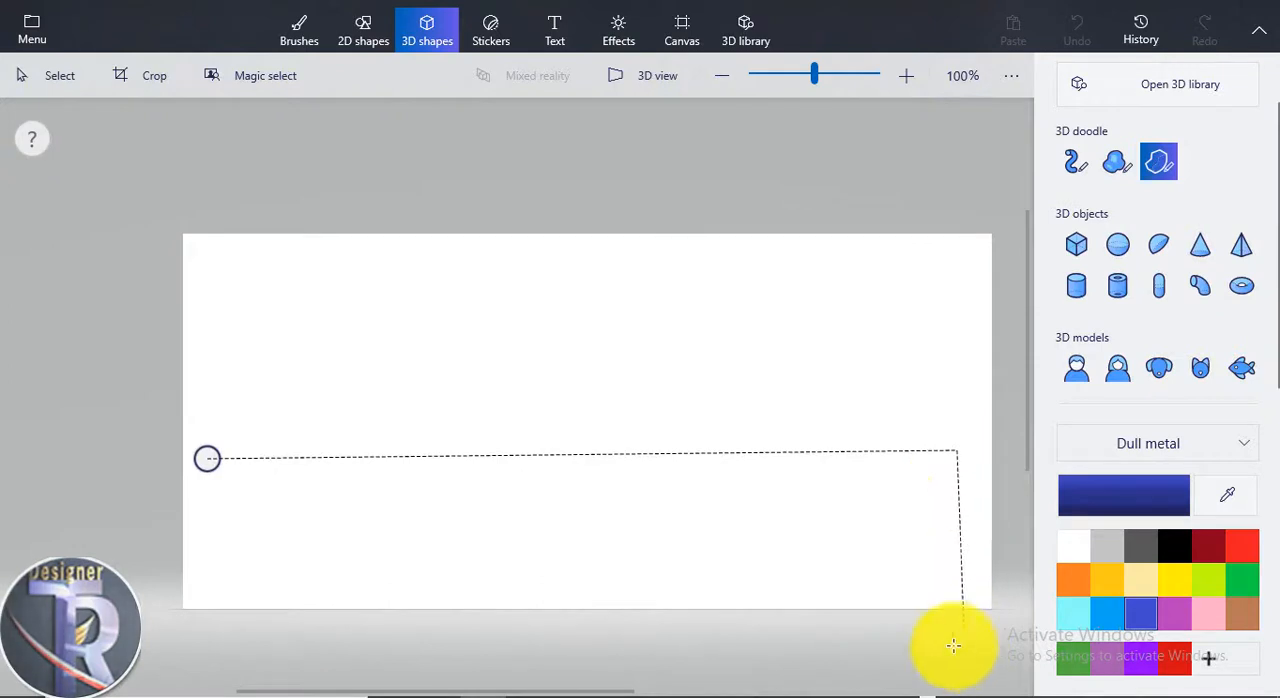
pyautogui.click(930, 606)
pyautogui.click(317, 603)
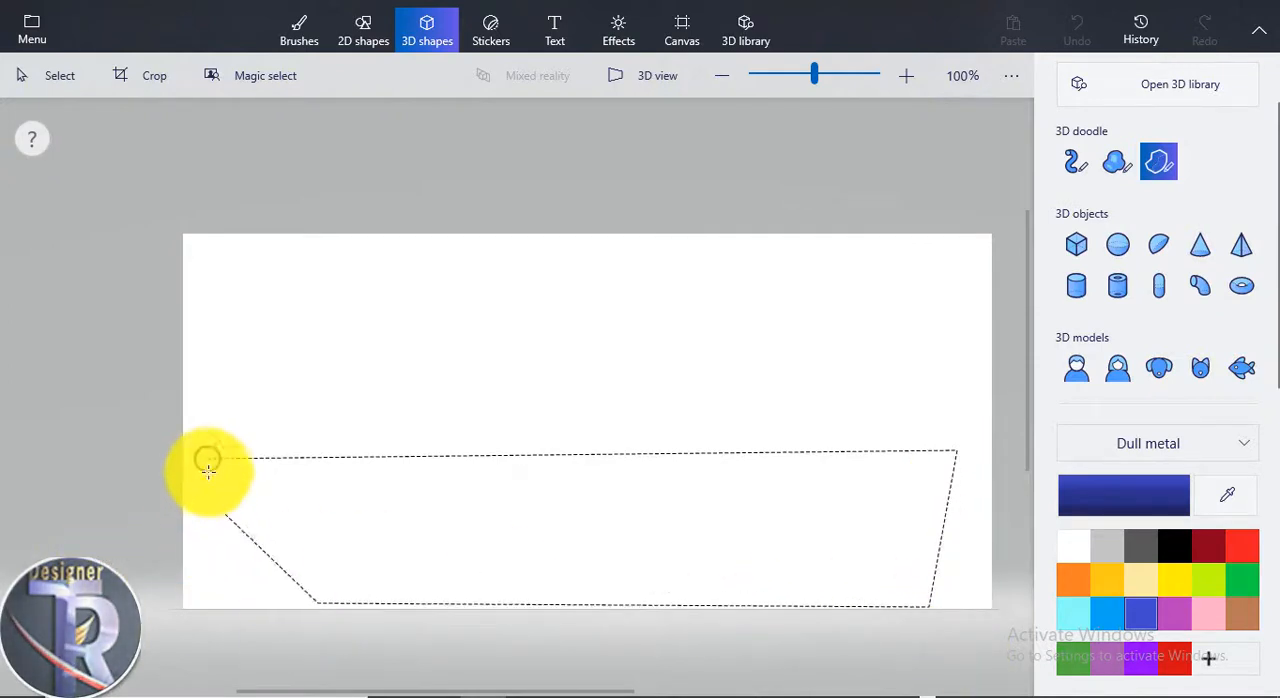
pyautogui.click(207, 460)
# Move the four-cornered shape a little down and to the left, and delete it
pyautogui.moveTo(429, 529)
pyautogui.mouseDown()
pyautogui.moveTo(345, 530)
pyautogui.moveTo(400, 560)
pyautogui.mouseUp()
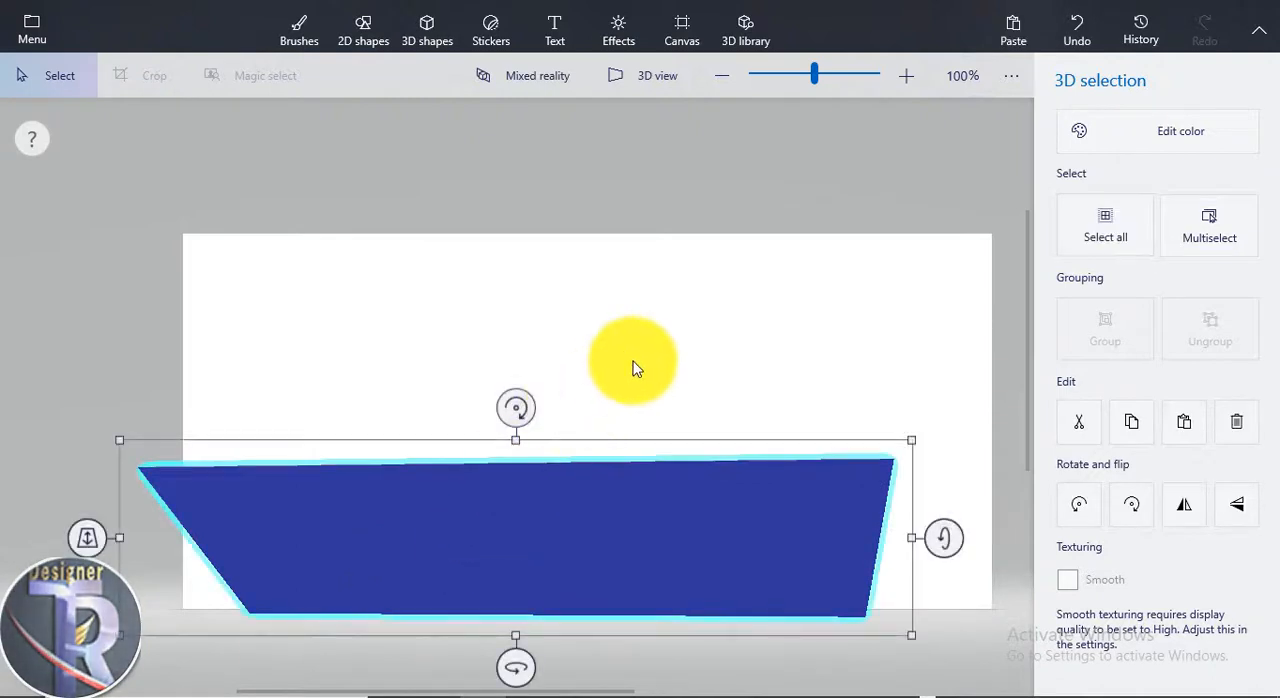
pyautogui.click(634, 366)
pyautogui.click(622, 485)
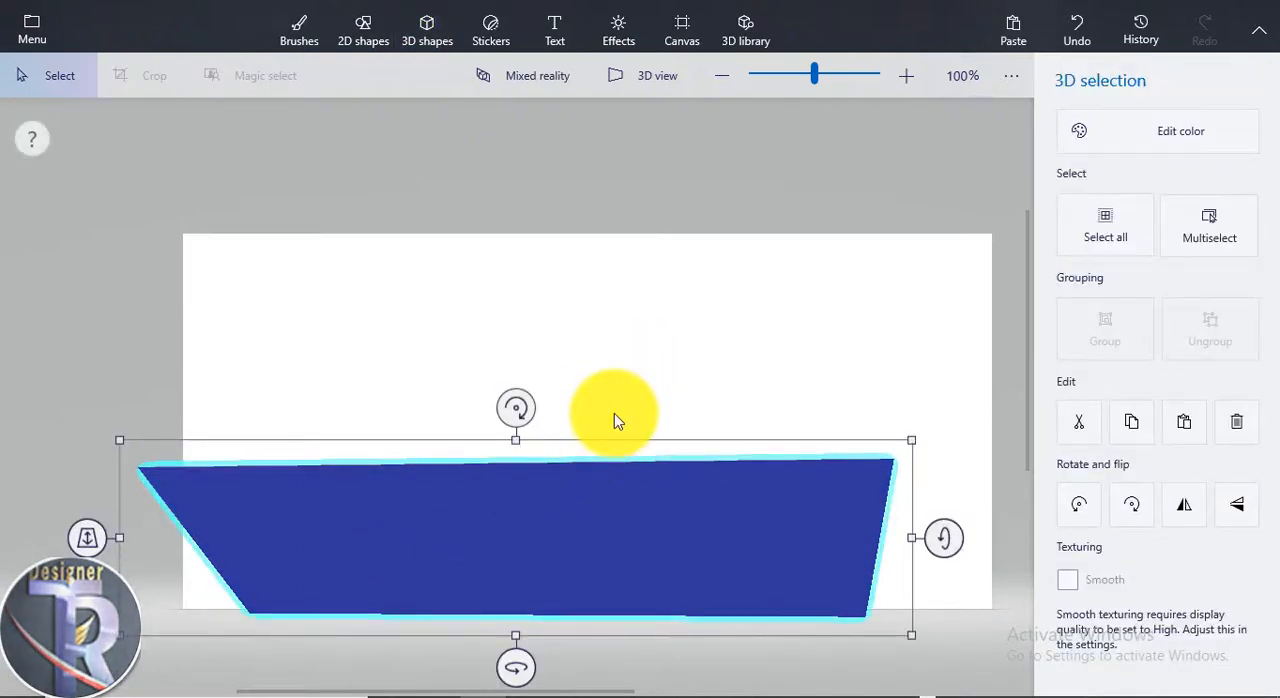
pyautogui.press('Delete')
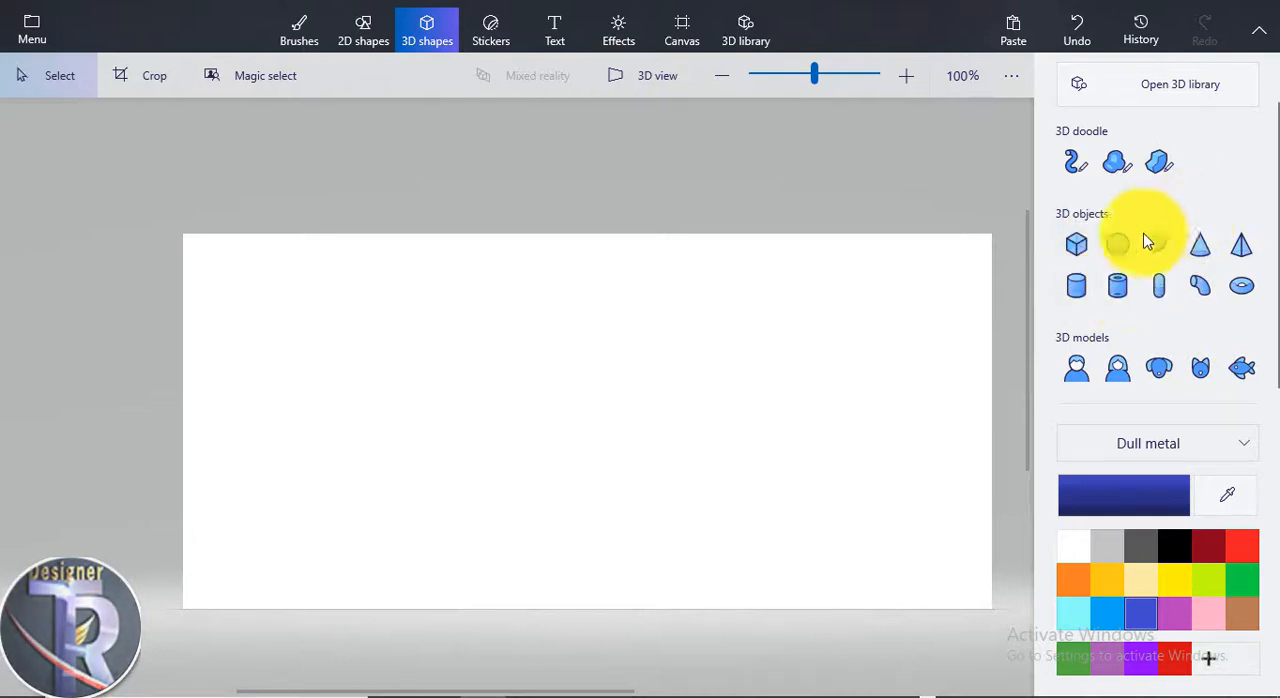
# Draw a large blue 3D cube left of the canvas centre and rotate it about its vertical axis to reveal a second face
pyautogui.click(1080, 245)
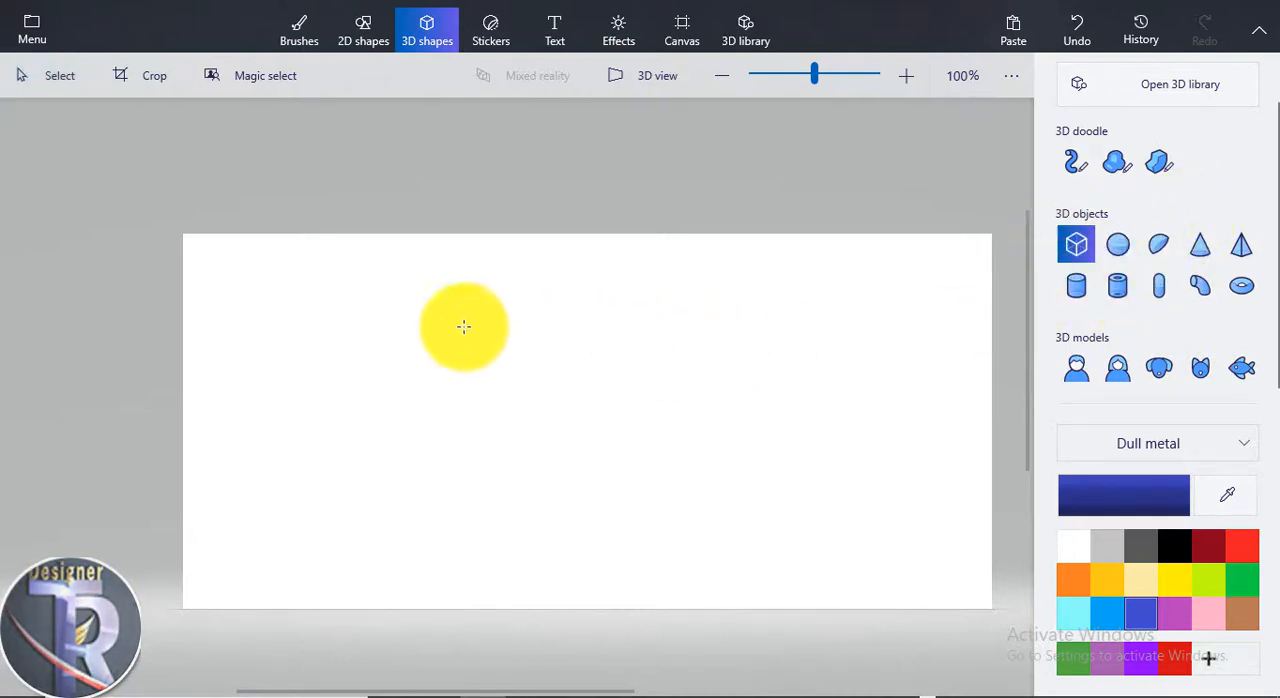
pyautogui.moveTo(365, 282); pyautogui.dragTo(662, 563)
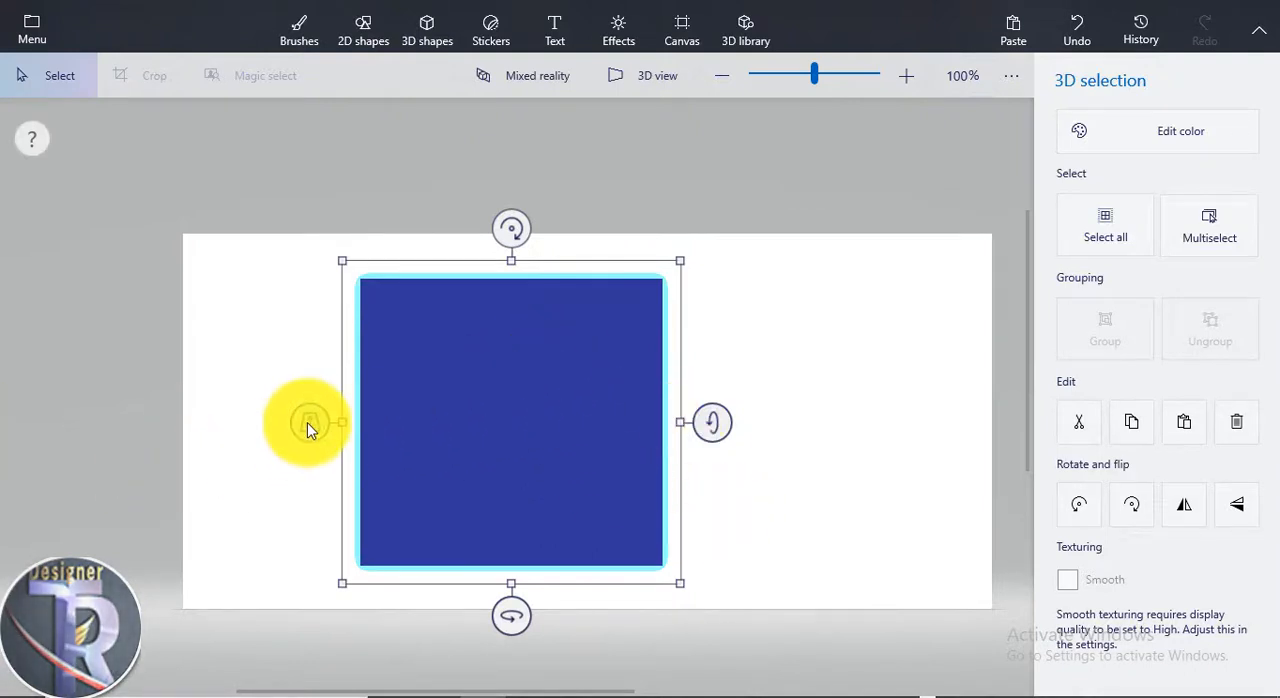
pyautogui.moveTo(307, 424); pyautogui.dragTo(366, 514)
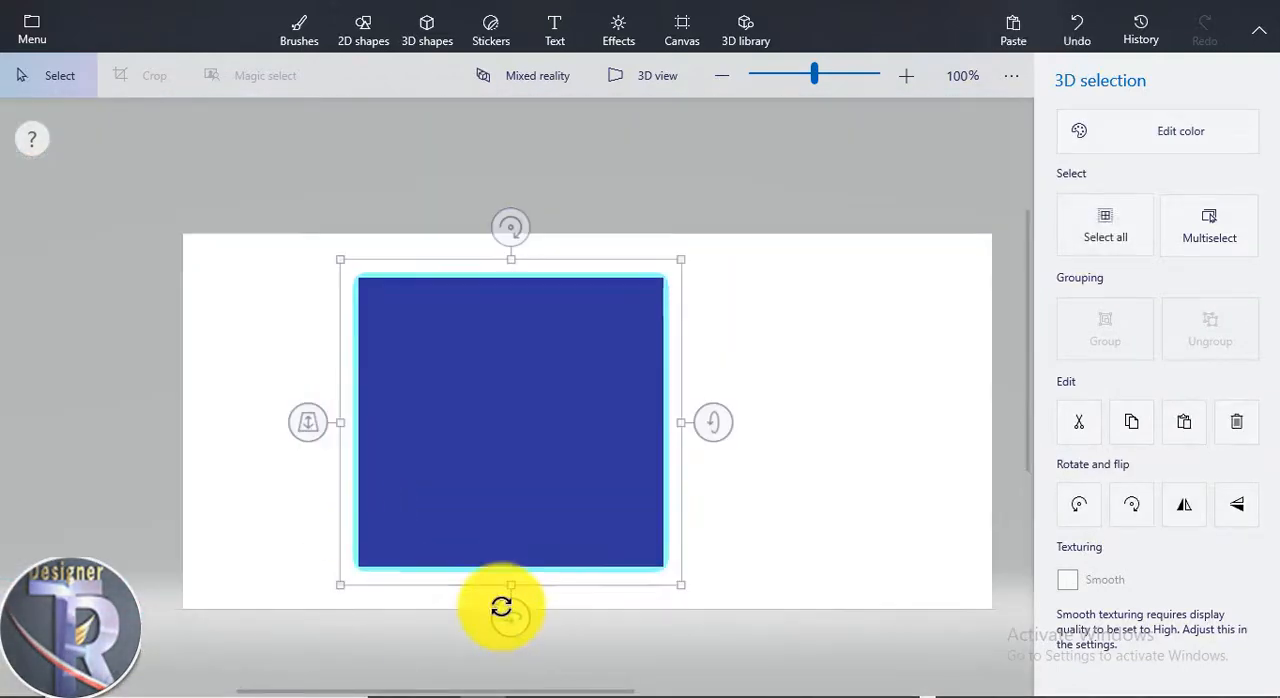
pyautogui.moveTo(501, 606); pyautogui.dragTo(601, 634)
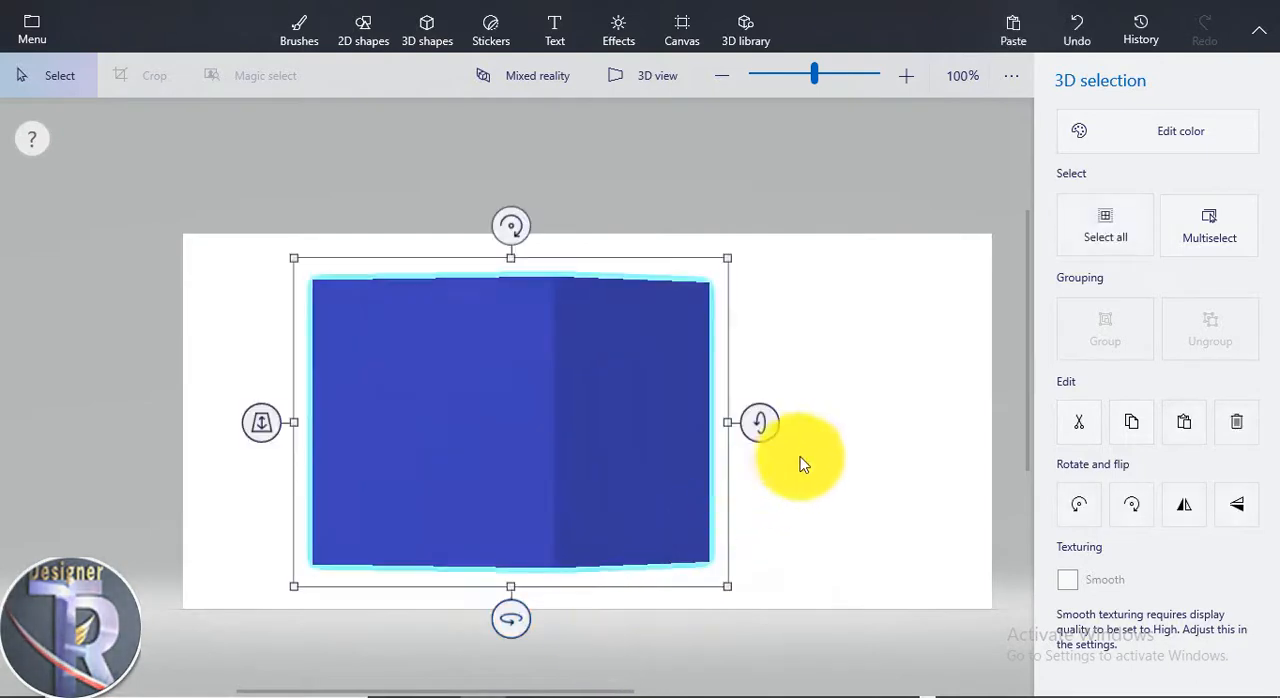
pyautogui.click(805, 463)
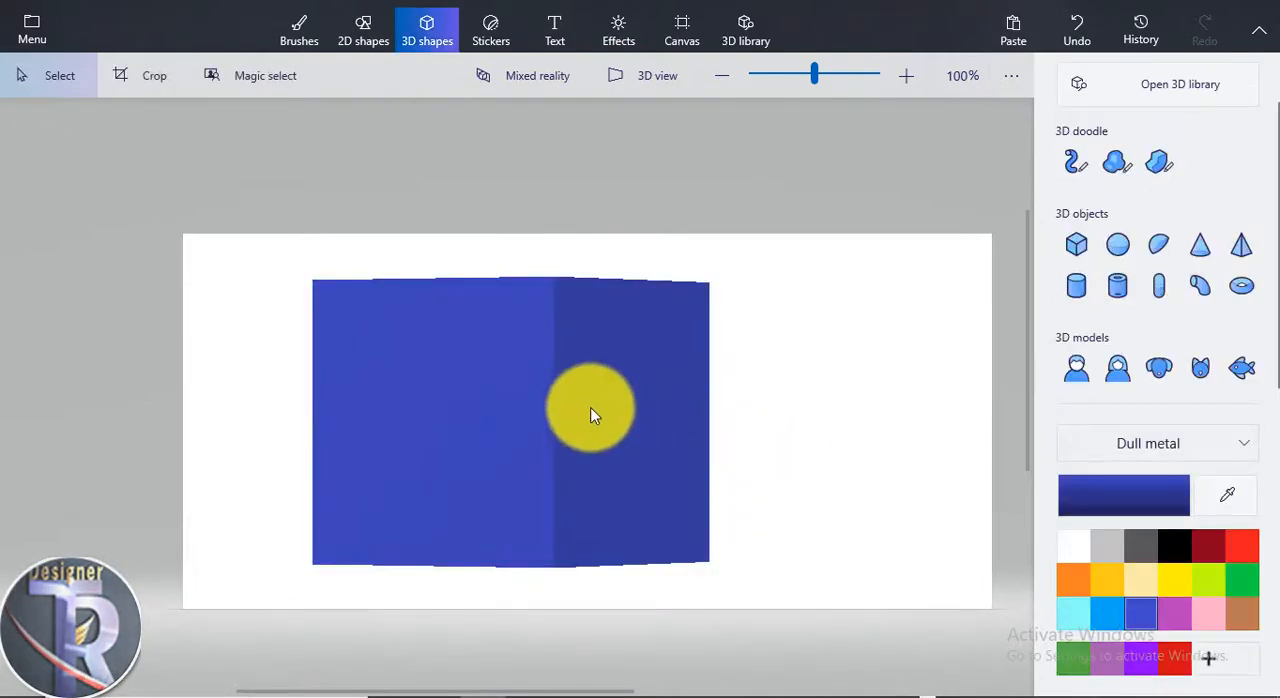
# Delete the blue cube and draw a large blue 3D sphere just left of the canvas centre
pyautogui.click(590, 416)
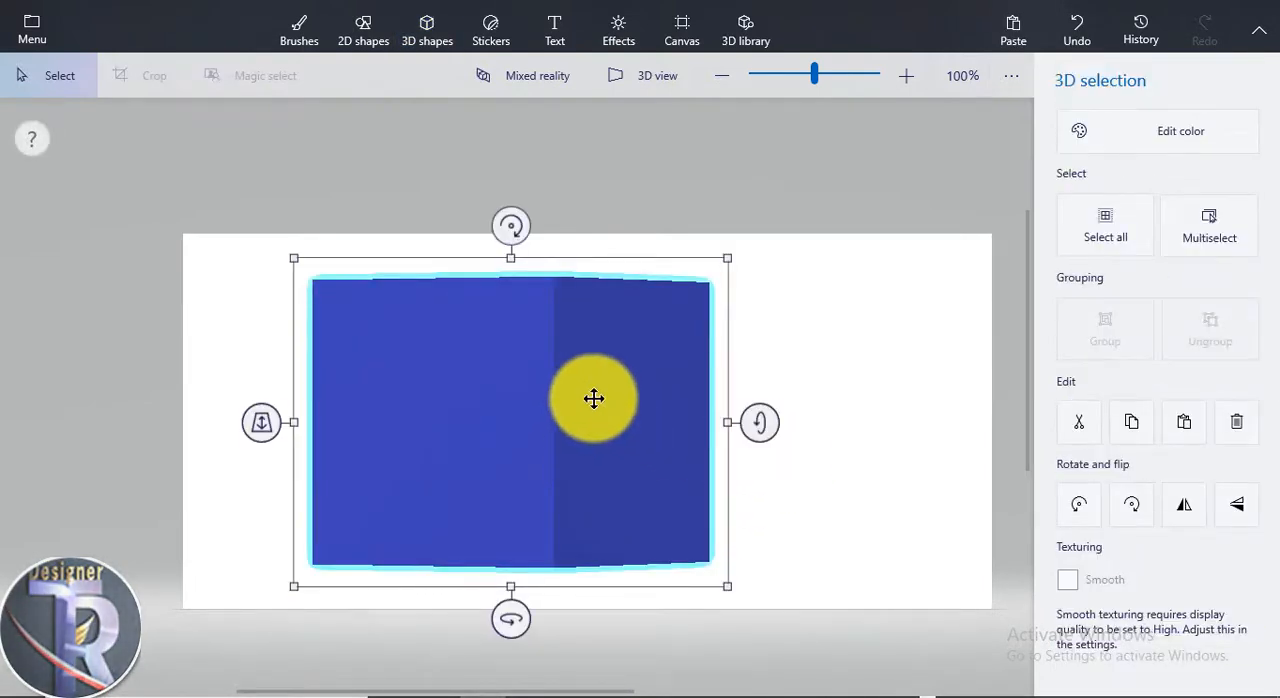
pyautogui.press('Delete')
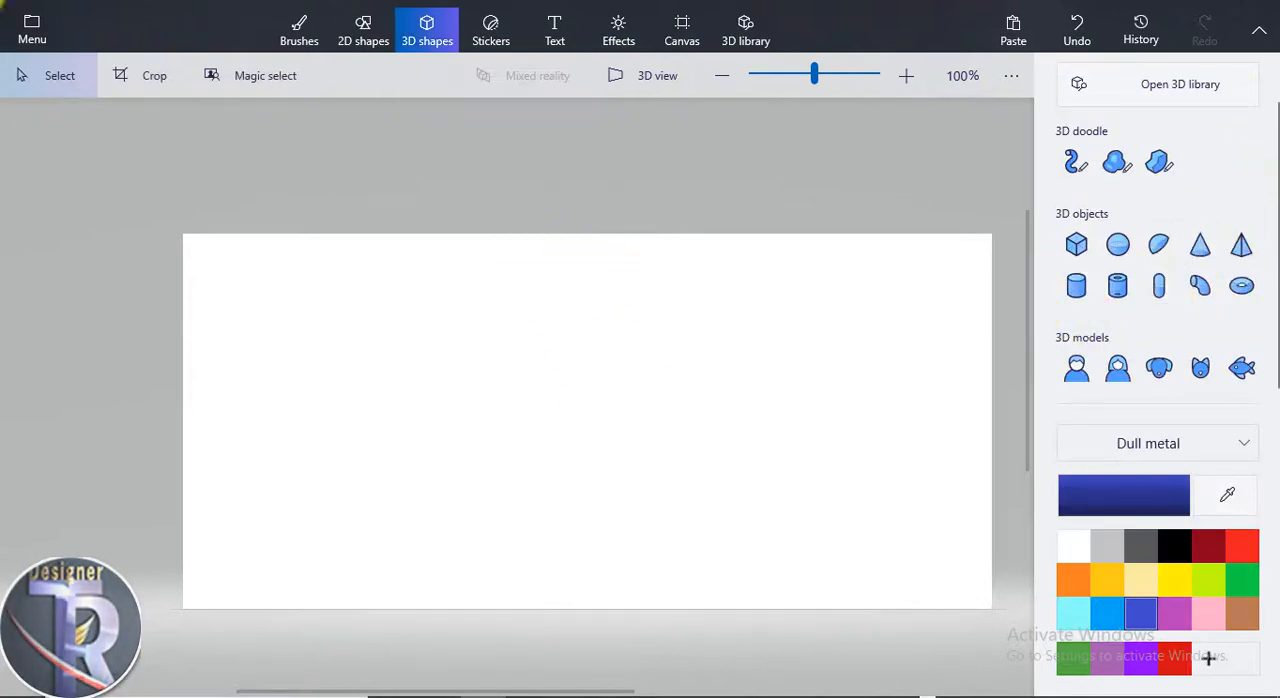
pyautogui.click(1133, 248)
pyautogui.moveTo(375, 272); pyautogui.dragTo(692, 584)
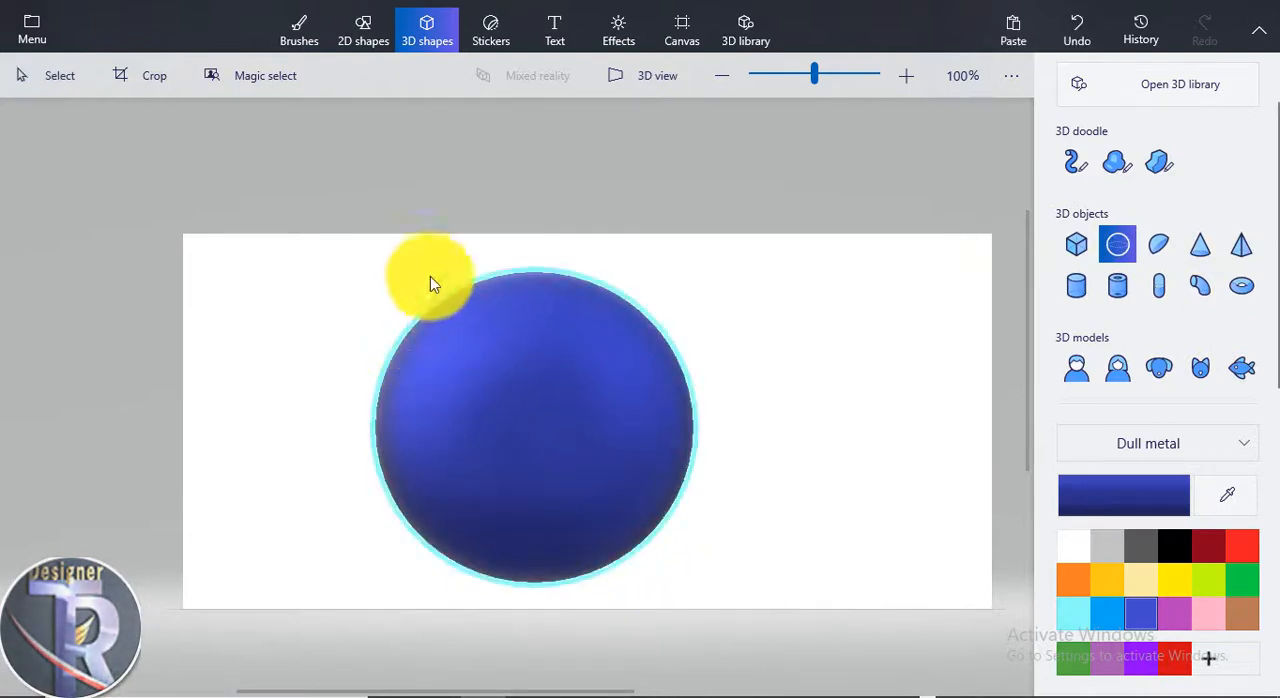
pyautogui.moveTo(316, 428); pyautogui.dragTo(448, 474)
pyautogui.click(609, 374)
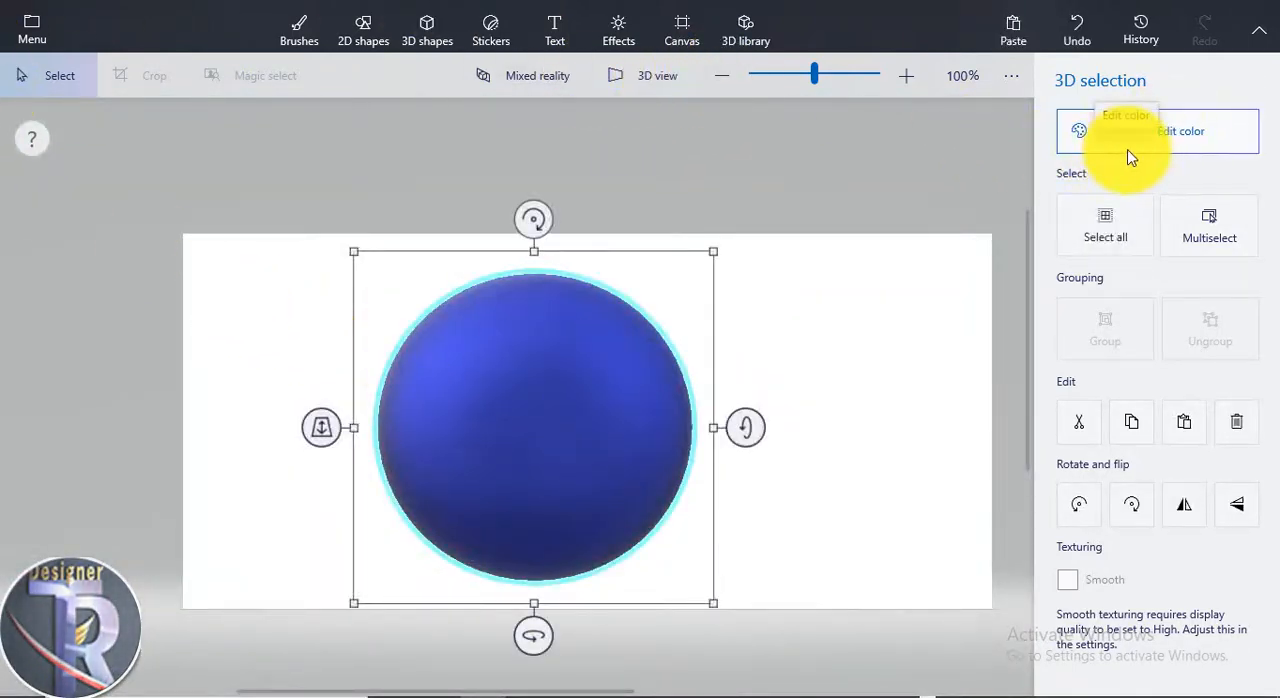
# Try several palette colours on the sphere, including cream, gold and indigo, and finish with red
pyautogui.click(1178, 144)
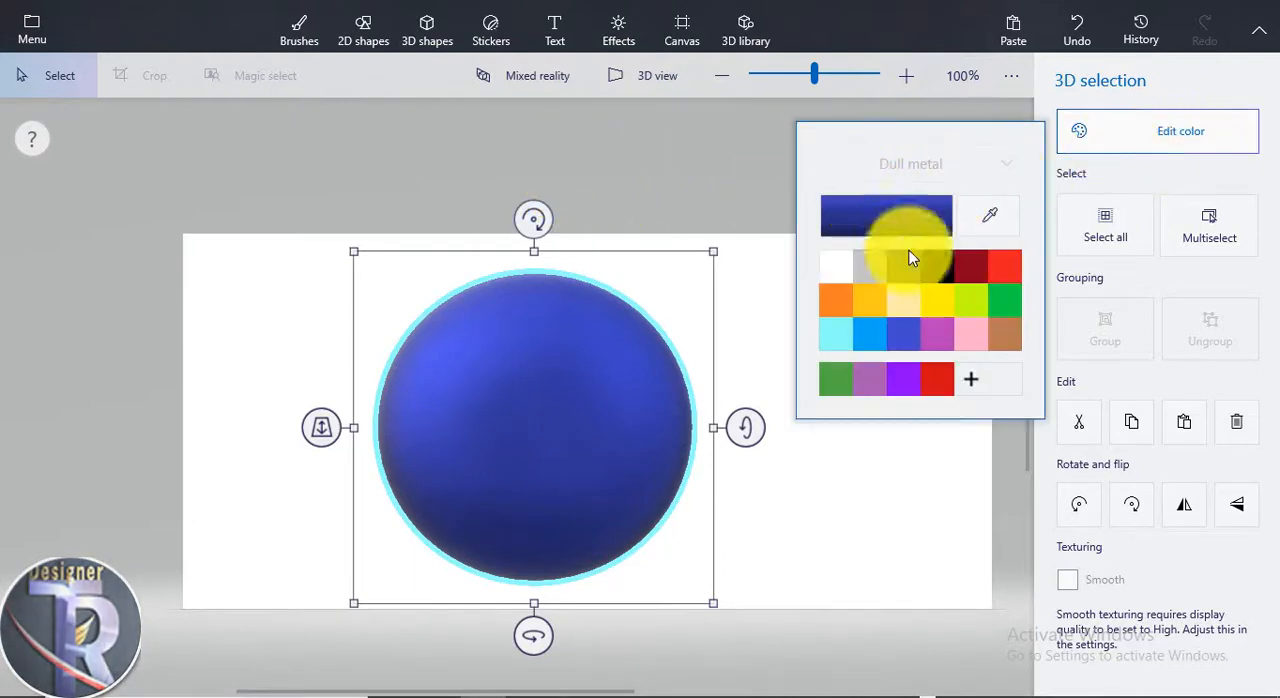
pyautogui.click(917, 293)
pyautogui.click(943, 317)
pyautogui.click(910, 308)
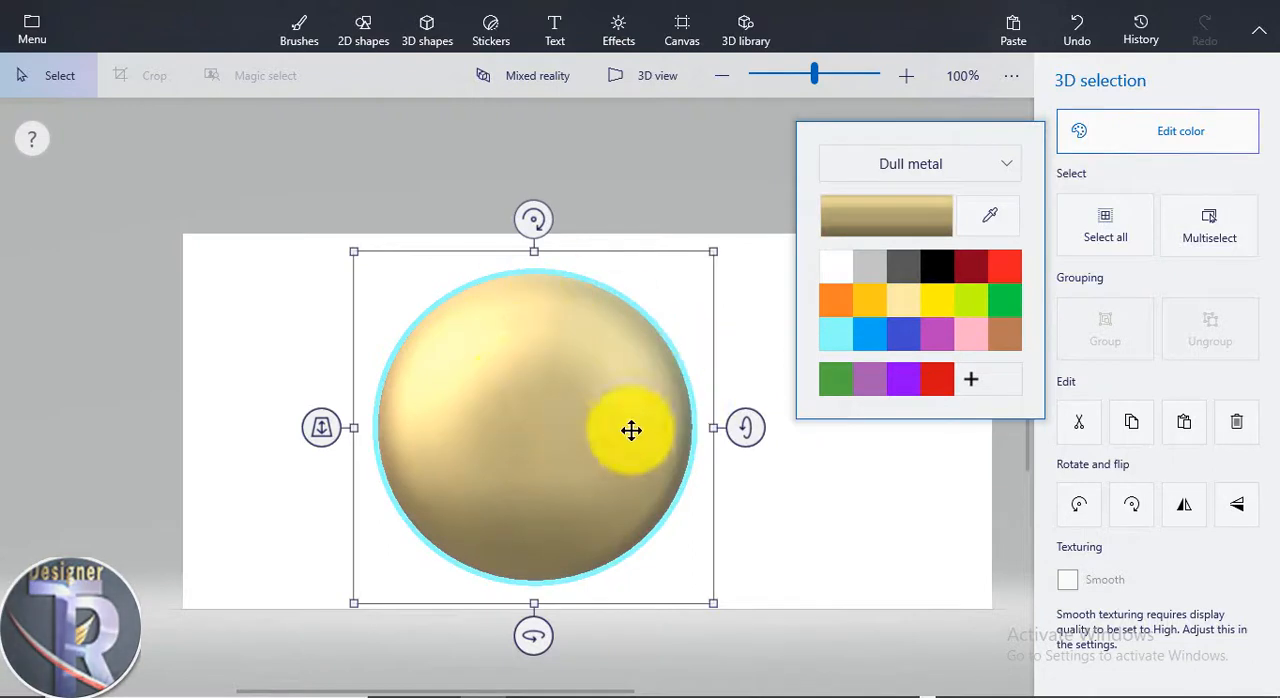
pyautogui.click(935, 381)
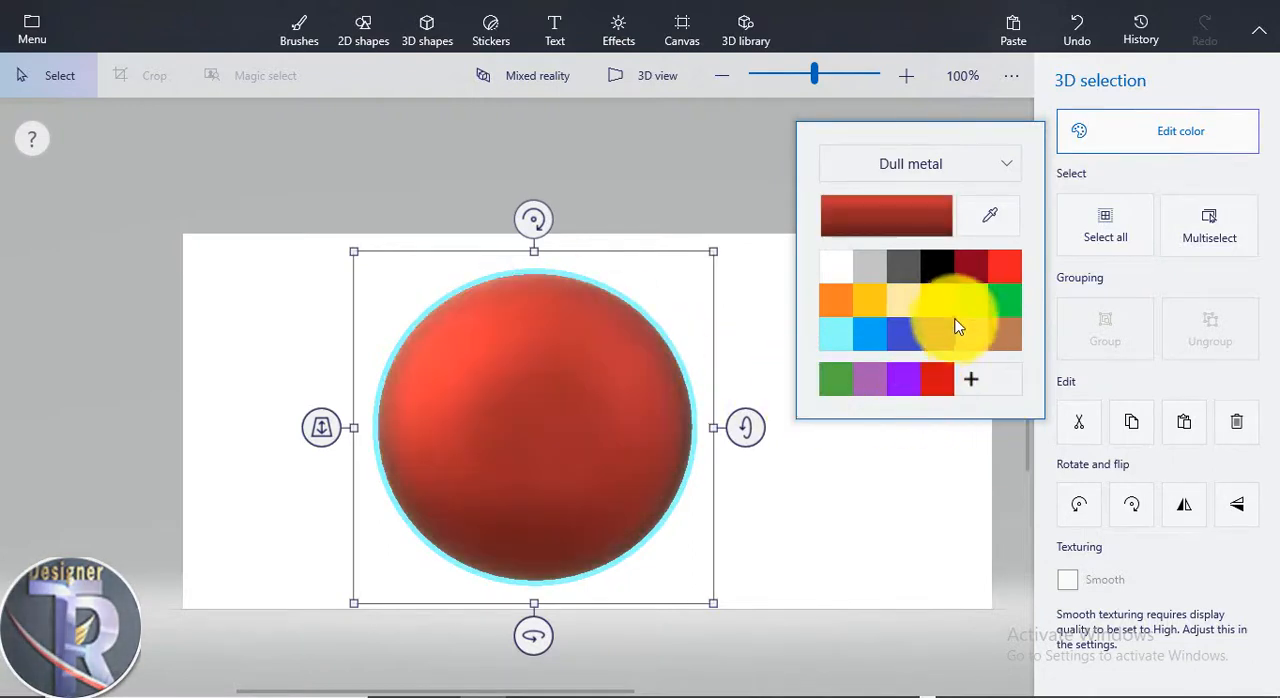
pyautogui.click(957, 310)
pyautogui.click(858, 312)
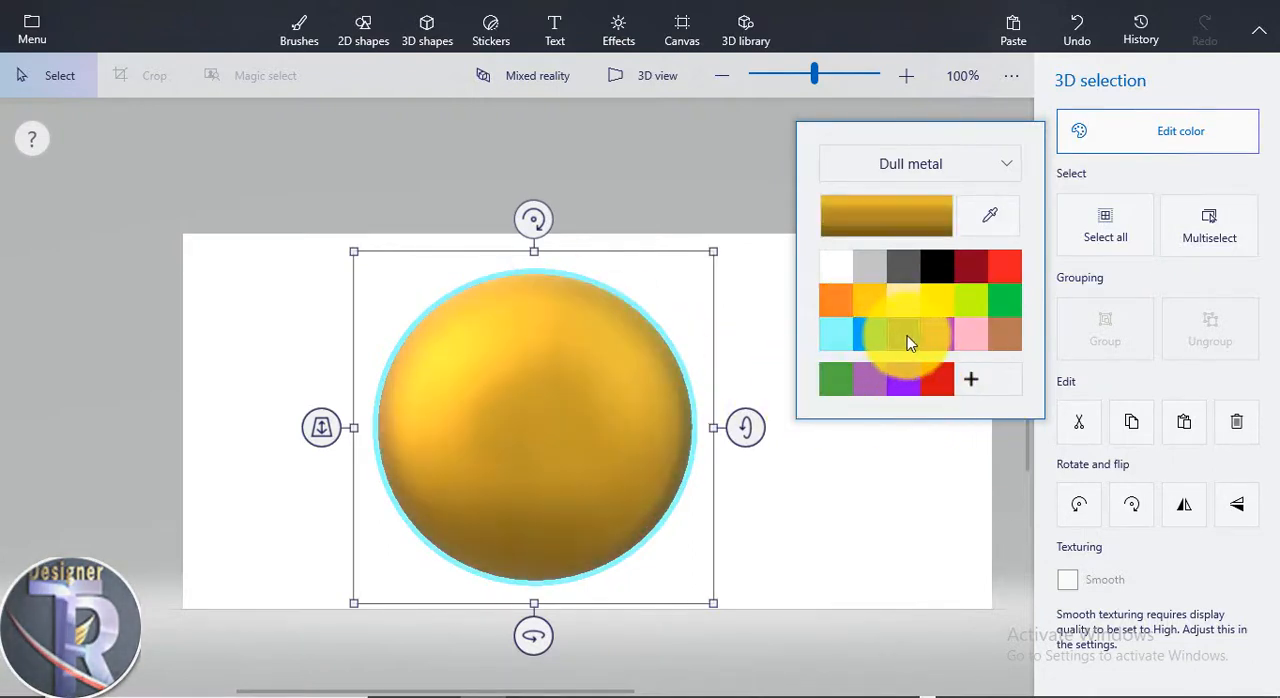
pyautogui.click(893, 337)
pyautogui.click(915, 390)
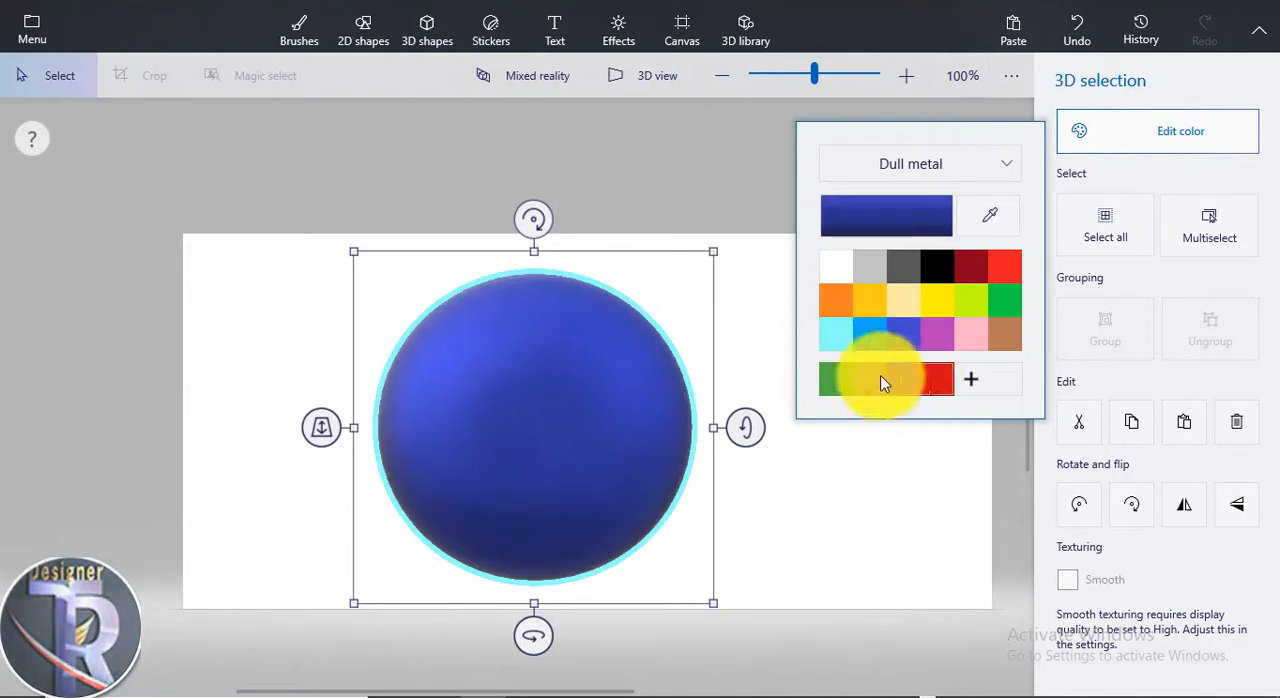
# Move the red sphere to the left end of the canvas, copy it and undo the move
pyautogui.moveTo(537, 389); pyautogui.dragTo(346, 374)
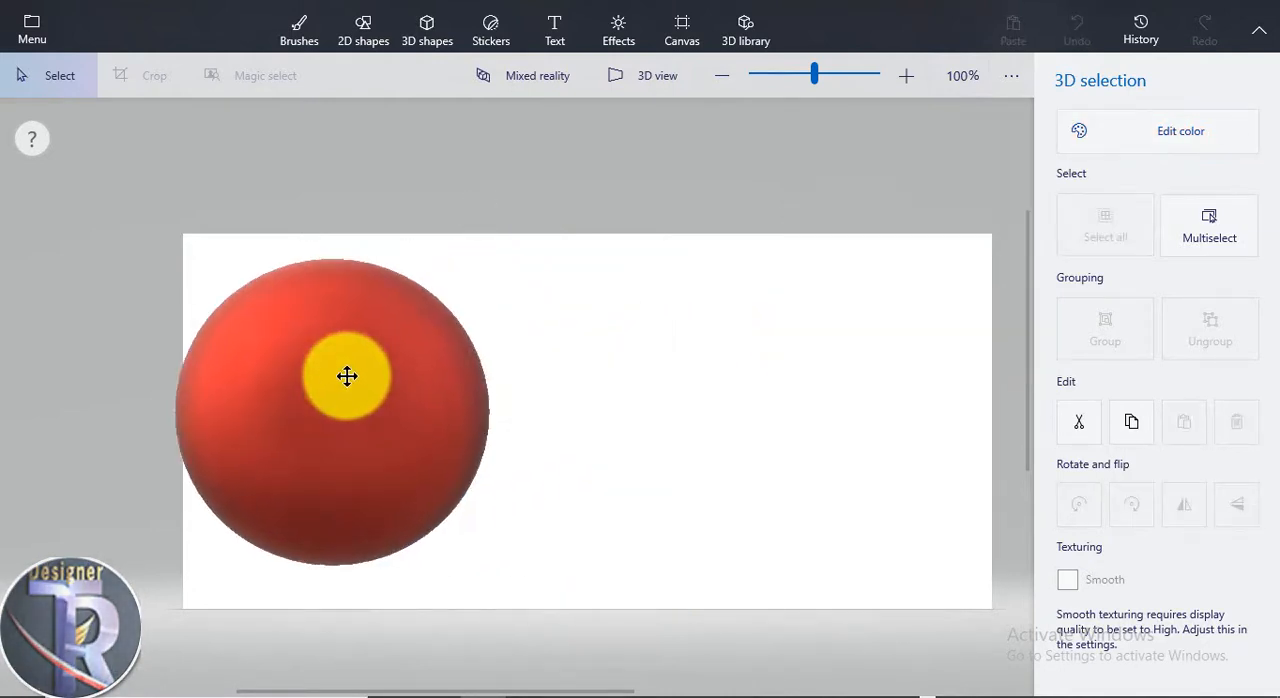
pyautogui.moveTo(360, 503); pyautogui.dragTo(385, 503)
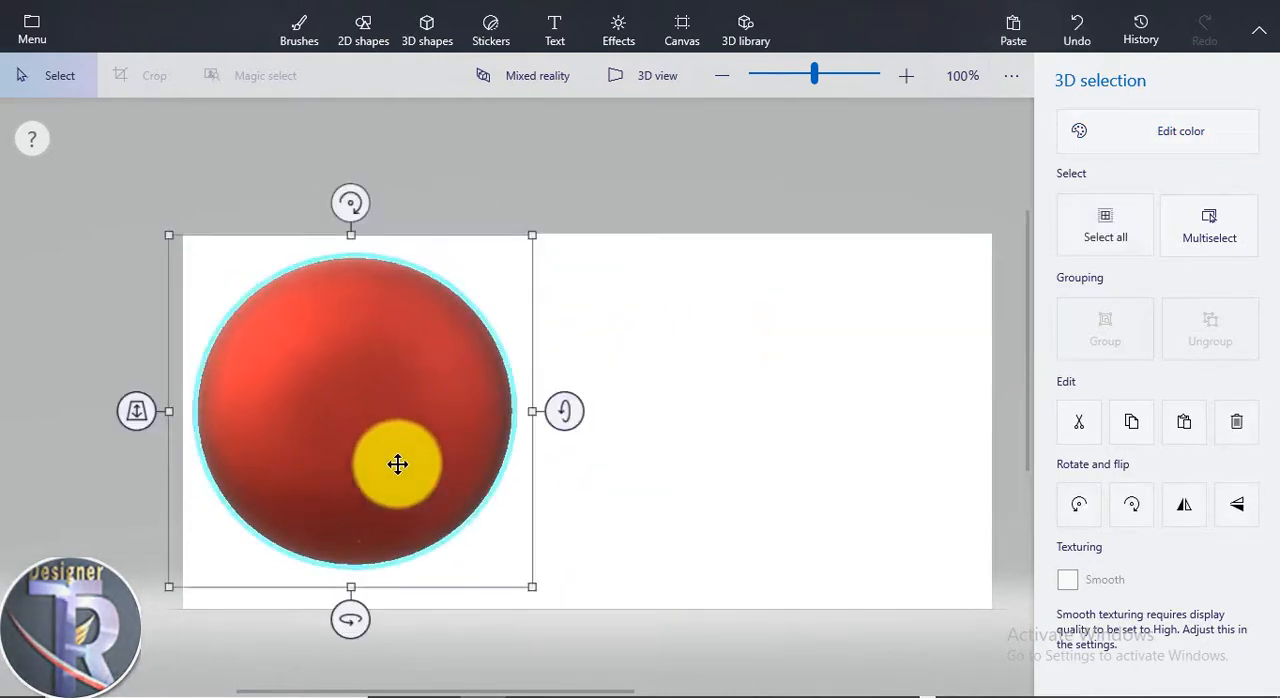
pyautogui.hotkey('ctrl', 'c')
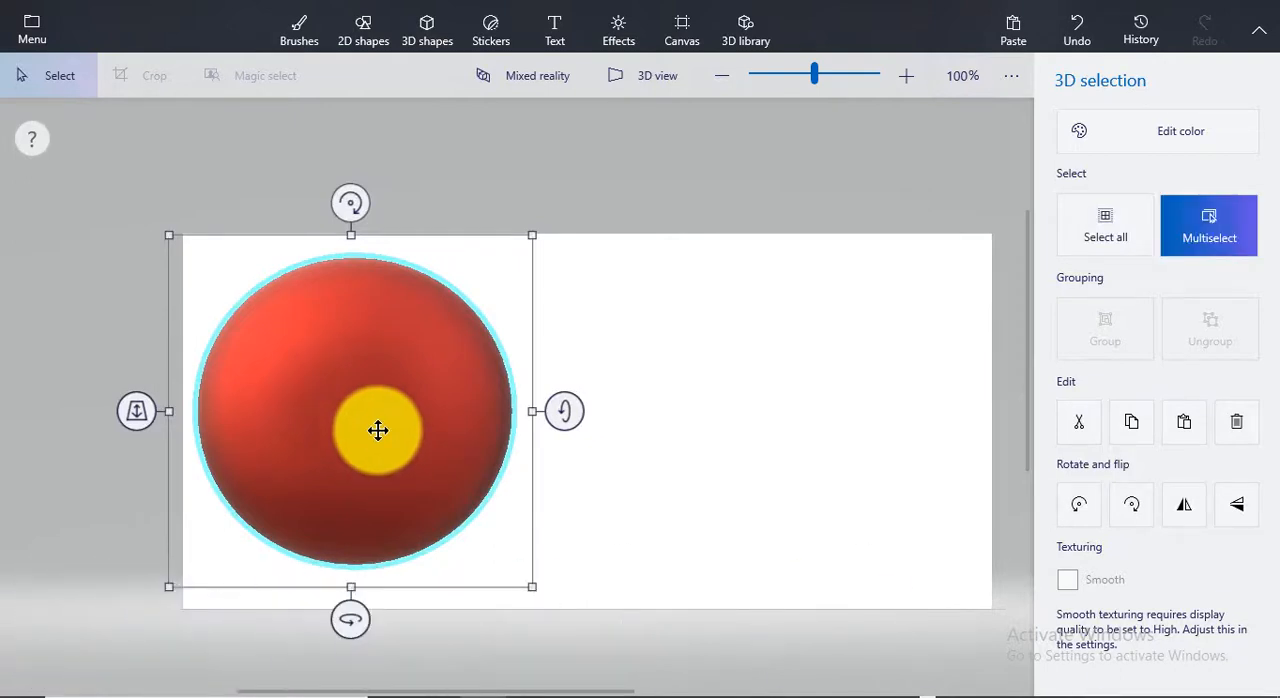
pyautogui.hotkey('ctrl', 'z')
# Paste the copied red sphere and shrink it to a small ball in the canvas's upper-left area
pyautogui.hotkey('ctrl', 'v')
pyautogui.moveTo(358, 400); pyautogui.dragTo(739, 388)
pyautogui.moveTo(909, 575); pyautogui.dragTo(315, 341)
# Recolour the small sphere light blue and deselect it
pyautogui.click(1119, 125)
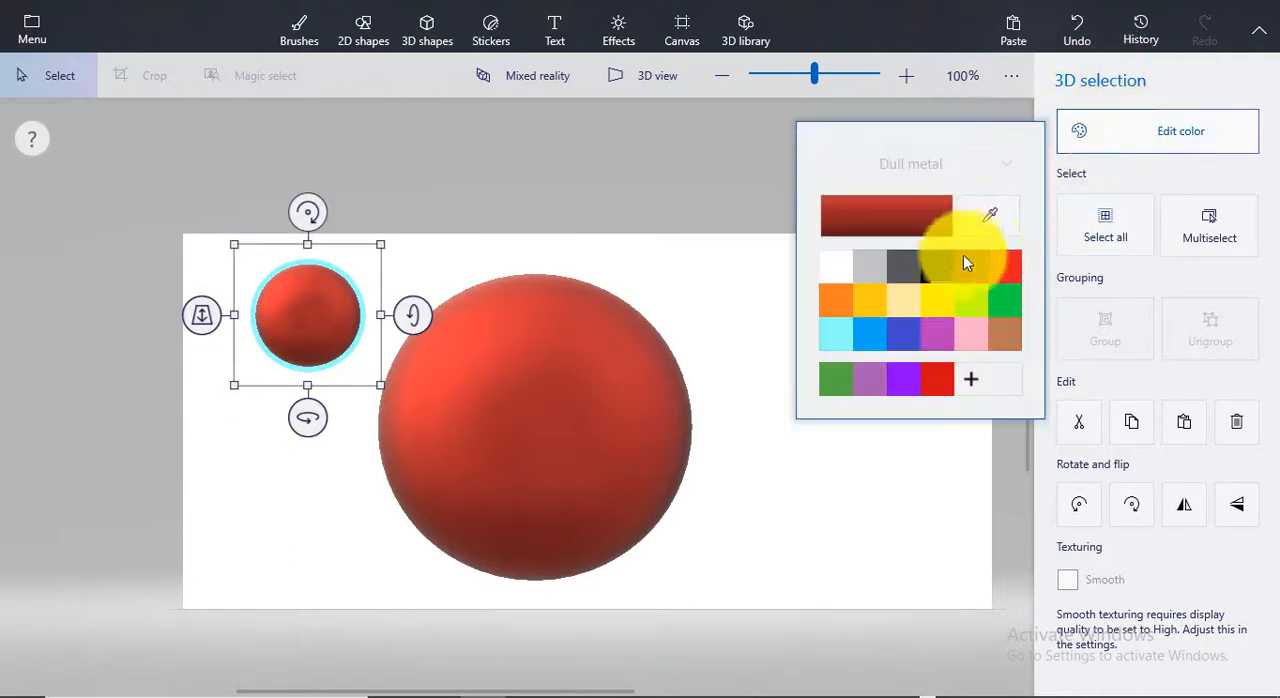
pyautogui.click(906, 324)
pyautogui.click(858, 332)
pyautogui.click(830, 455)
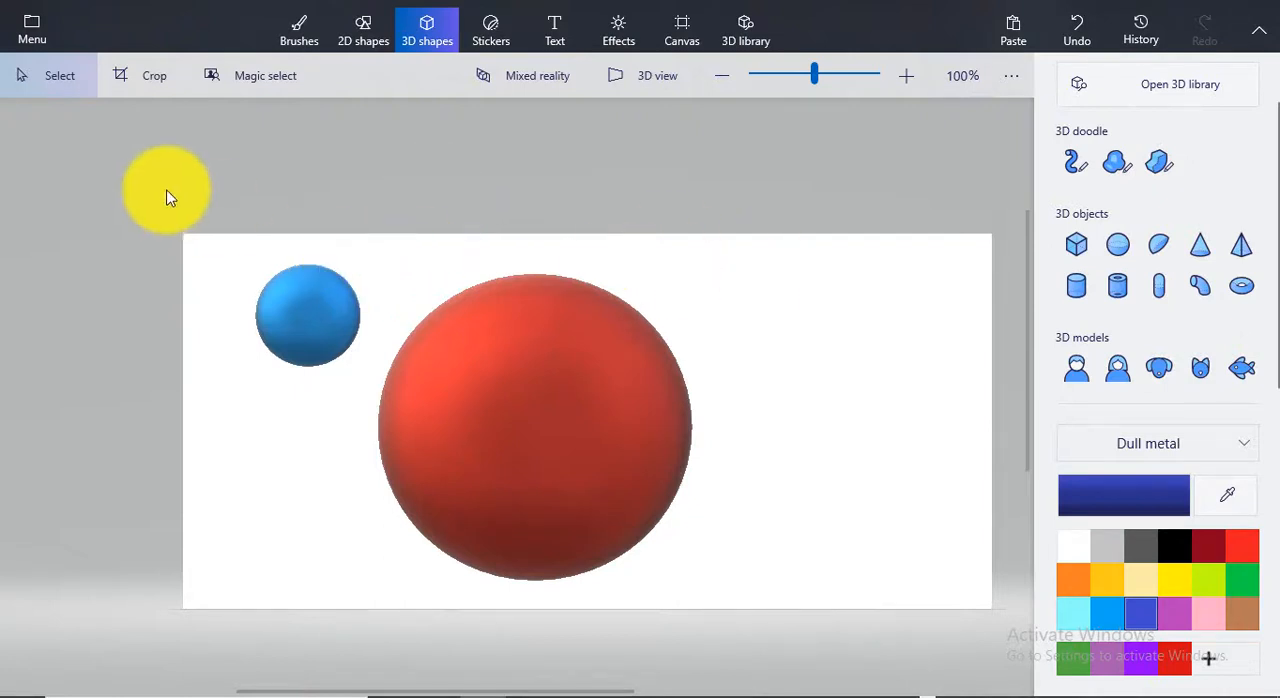
# Delete both spheres together and draw a large blue 3D cylinder left of the canvas centre
pyautogui.moveTo(164, 189); pyautogui.dragTo(817, 520)
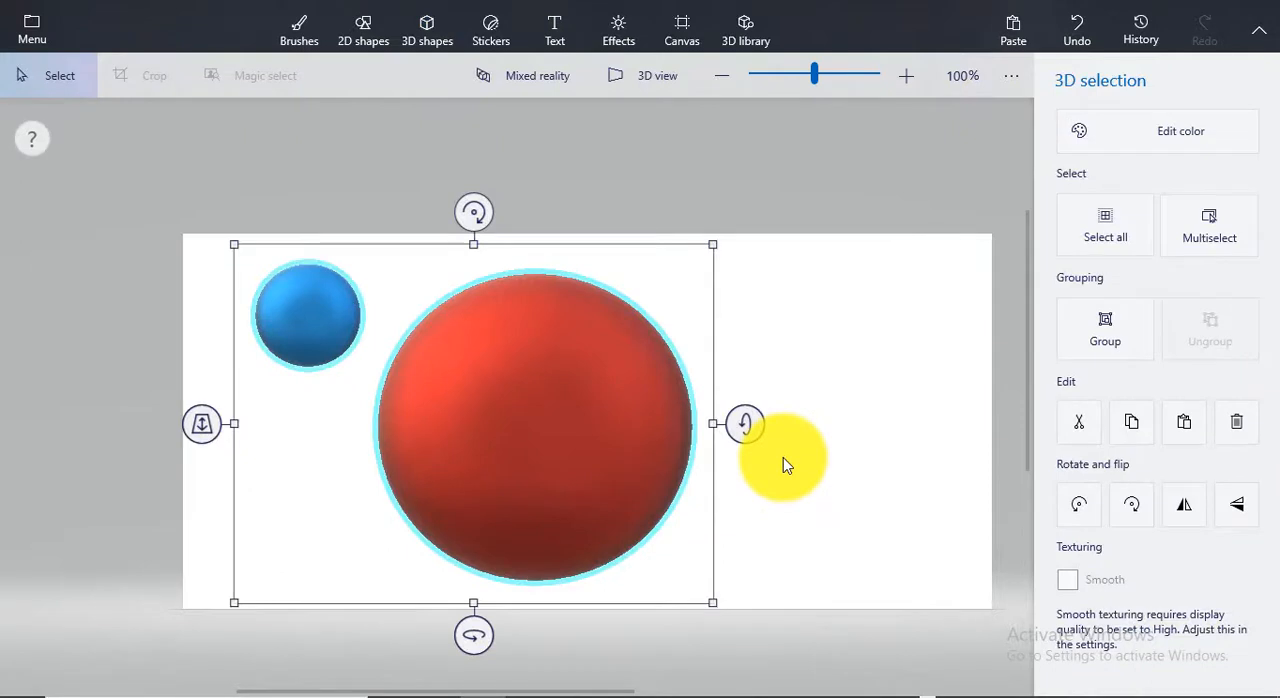
pyautogui.press('Delete')
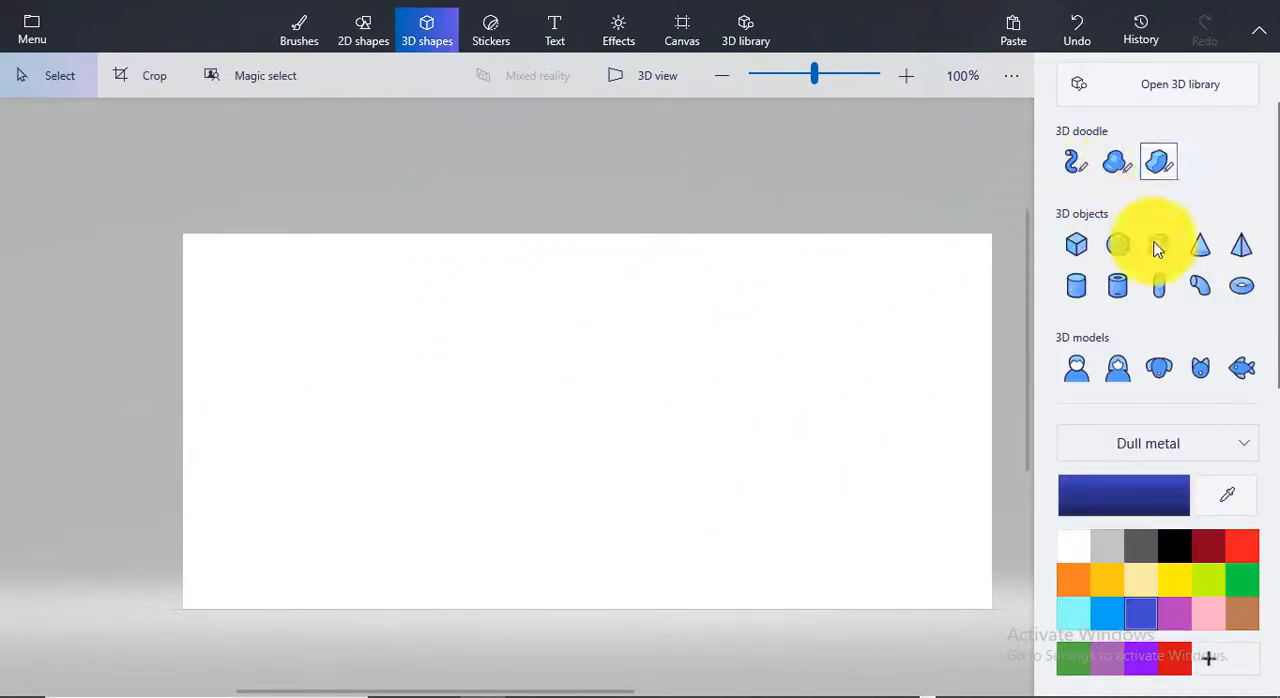
pyautogui.click(1114, 294)
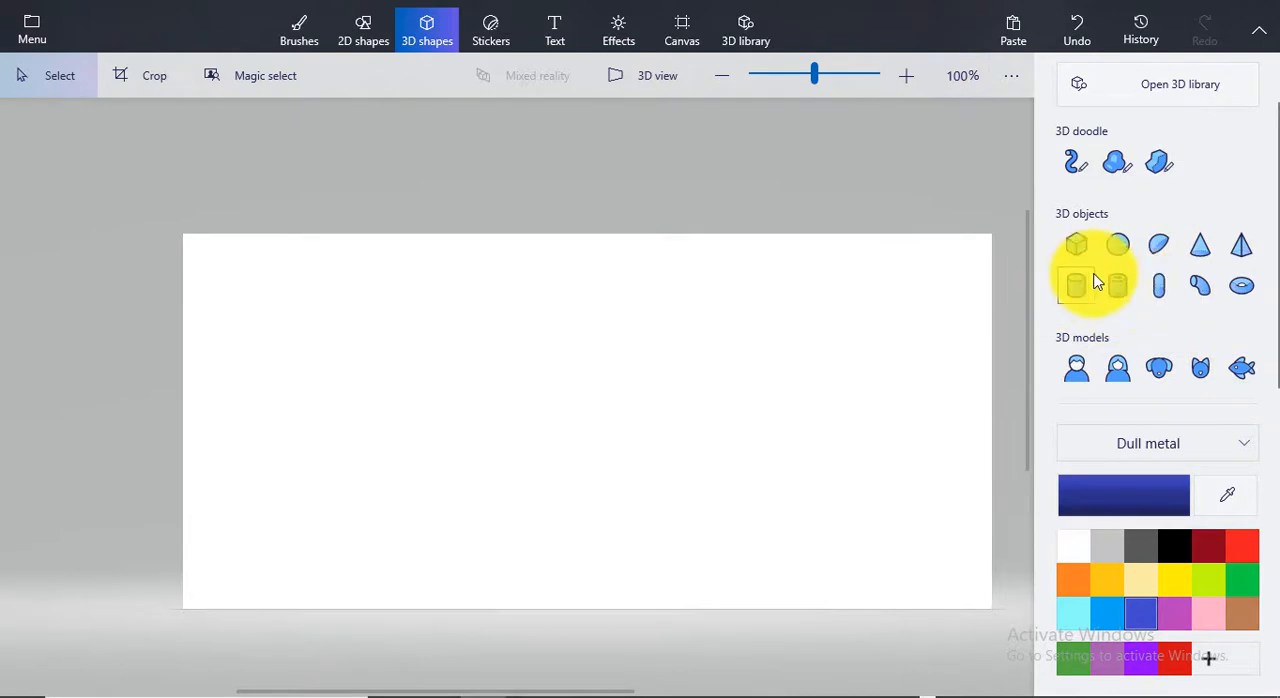
pyautogui.moveTo(320, 297); pyautogui.dragTo(562, 584)
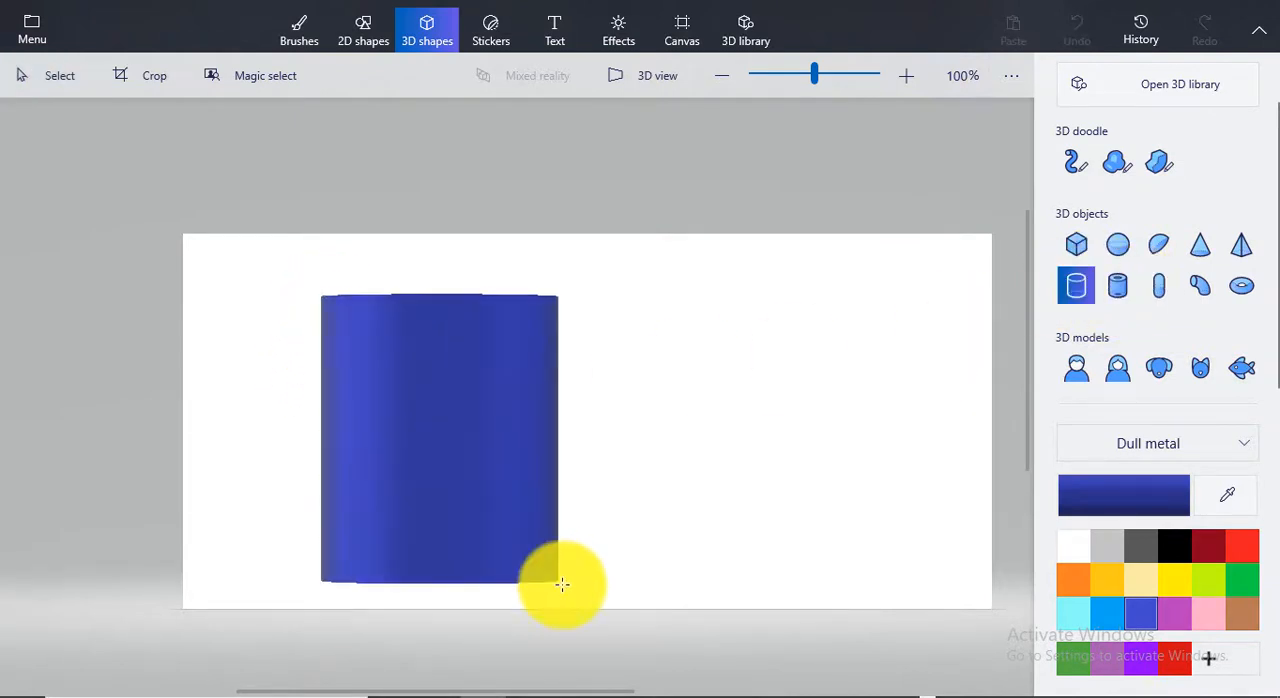
# Push the blue cylinder slightly back in depth and delete it
pyautogui.click(400, 351)
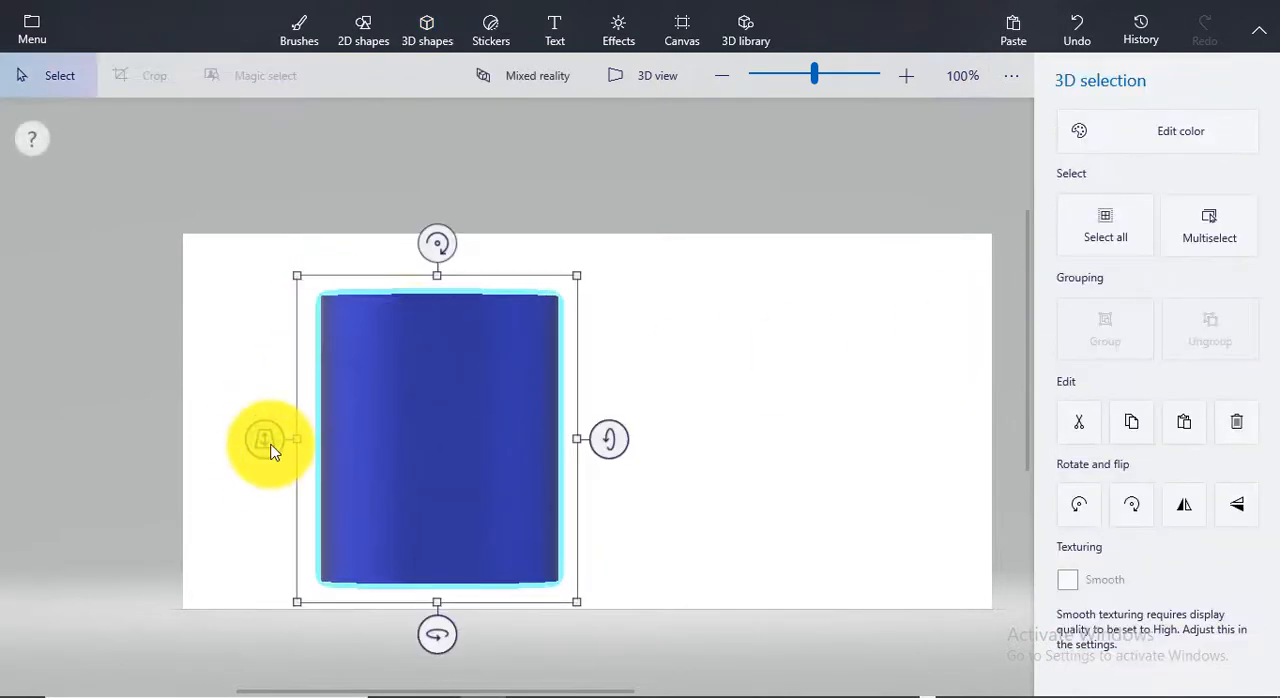
pyautogui.moveTo(270, 450)
pyautogui.mouseDown()
pyautogui.moveTo(279, 563)
pyautogui.moveTo(266, 389)
pyautogui.moveTo(267, 473)
pyautogui.moveTo(268, 441)
pyautogui.mouseUp()
pyautogui.moveTo(597, 221)
pyautogui.mouseDown()
pyautogui.moveTo(366, 586)
pyautogui.moveTo(374, 563)
pyautogui.mouseUp()
pyautogui.click(374, 560)
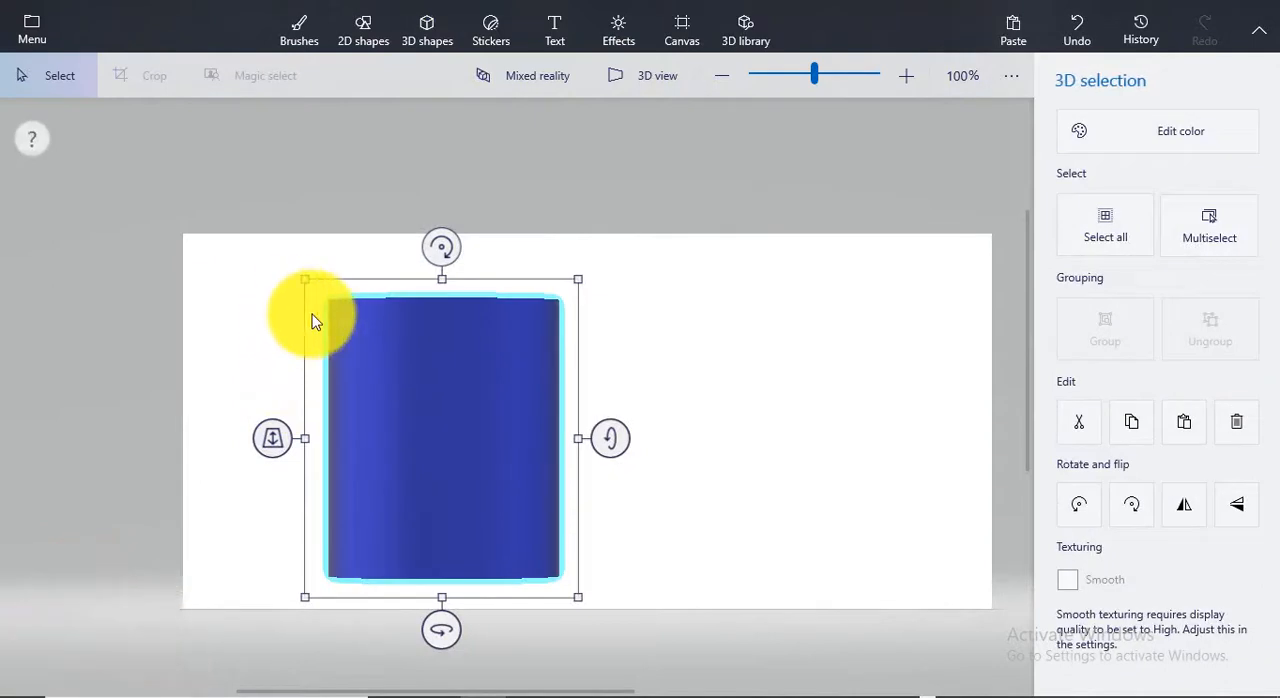
pyautogui.press('Delete')
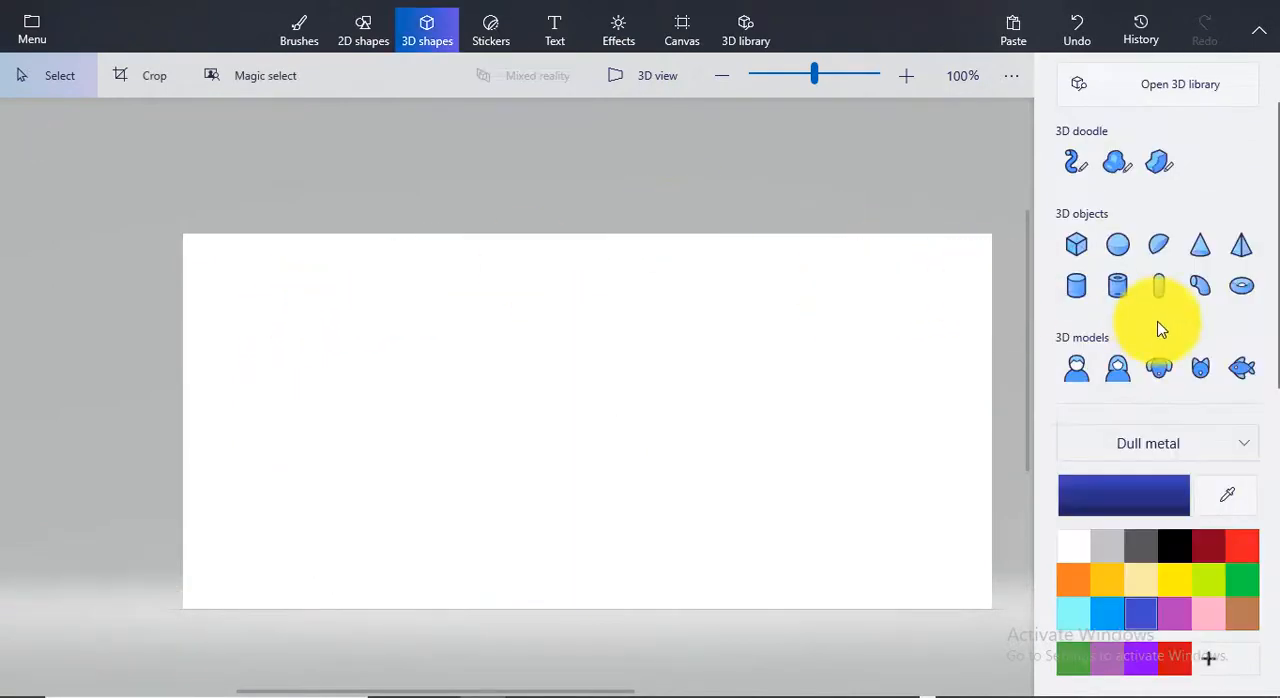